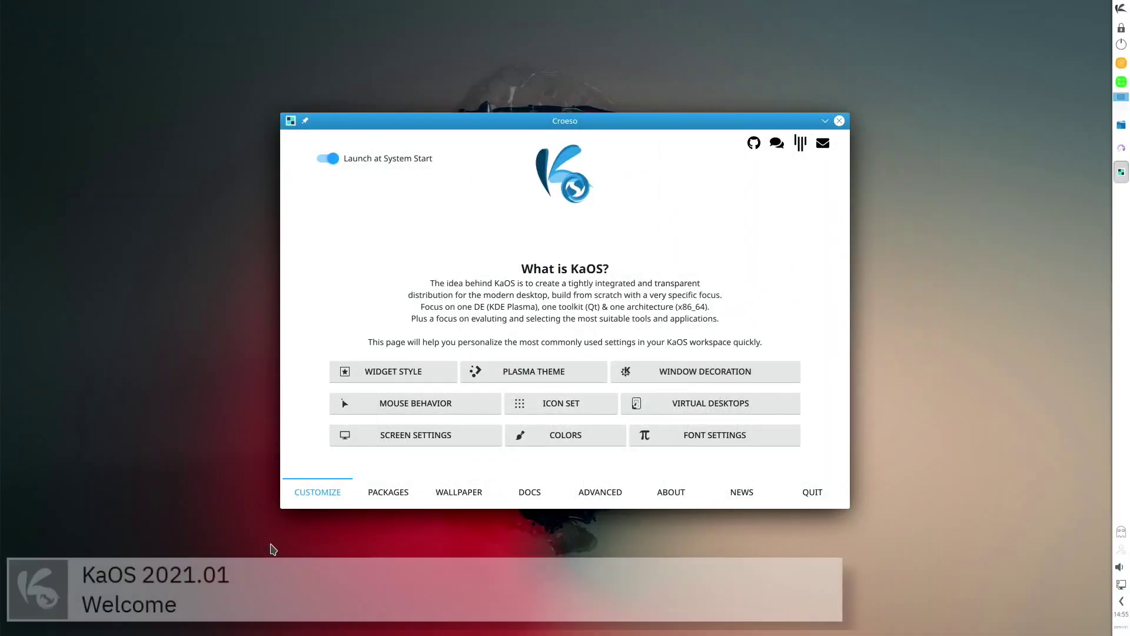
- Look through the Croeso welcome pages: Packages, Wallpaper, Docs, Advanced, About and News
{"action": "left_click", "coordinate": [388, 492]}
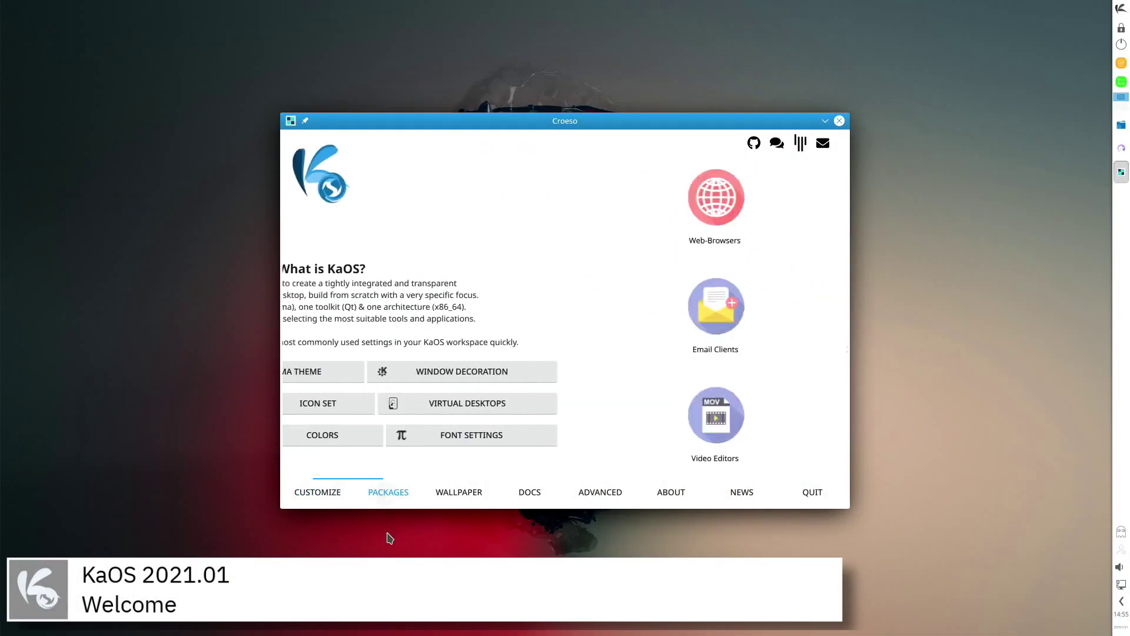
{"action": "left_click", "coordinate": [460, 494]}
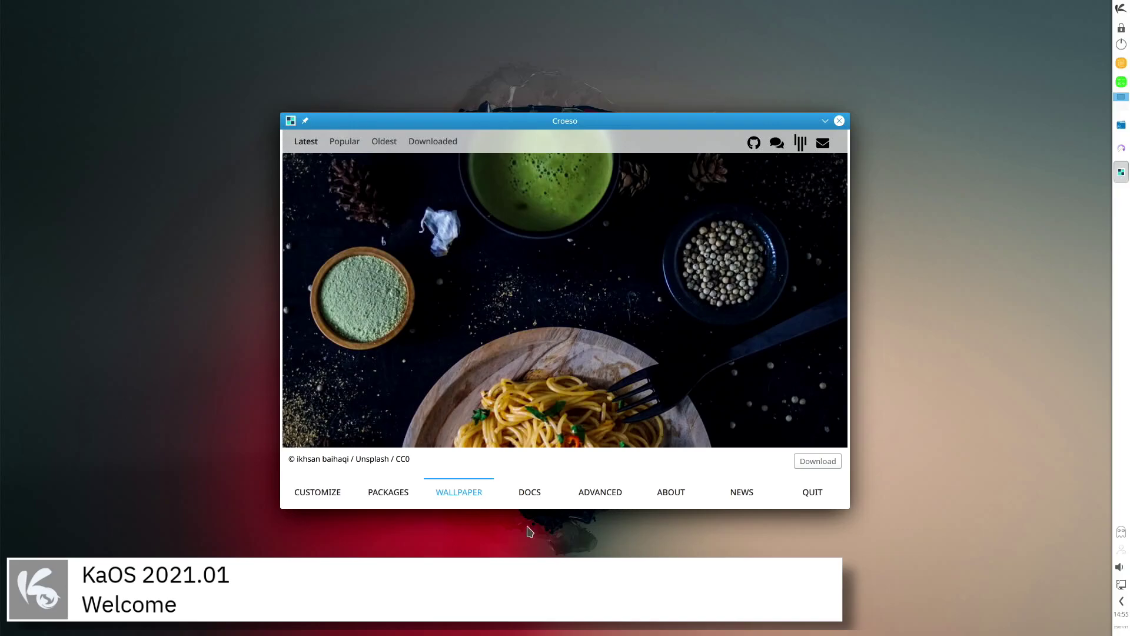
{"action": "left_click", "coordinate": [530, 492]}
{"action": "left_click", "coordinate": [595, 494]}
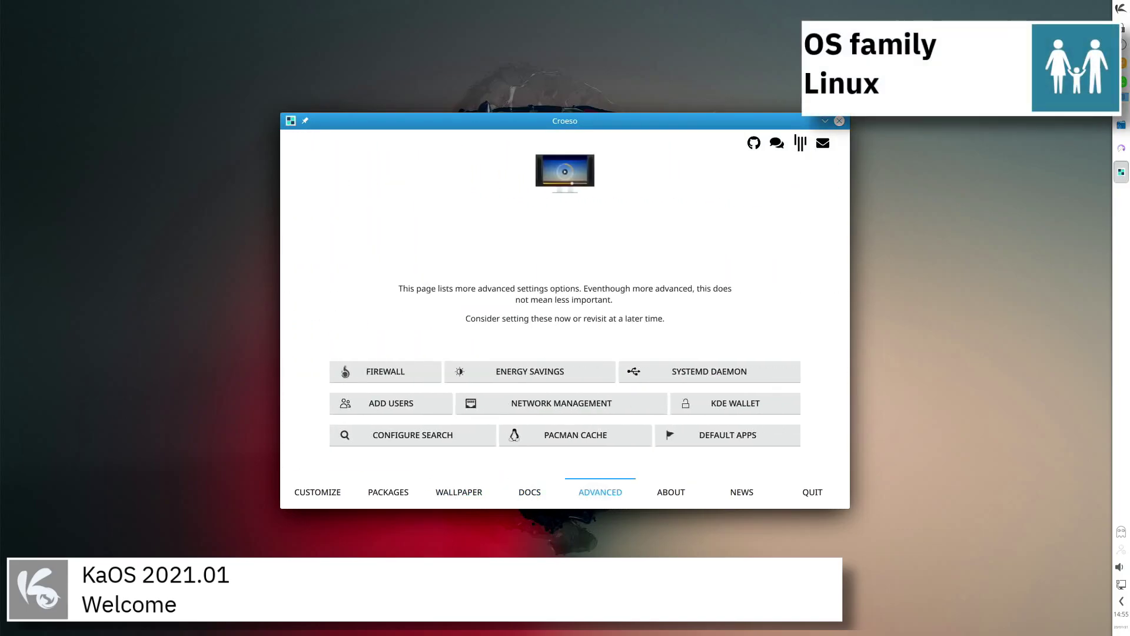
{"action": "left_click", "coordinate": [667, 493]}
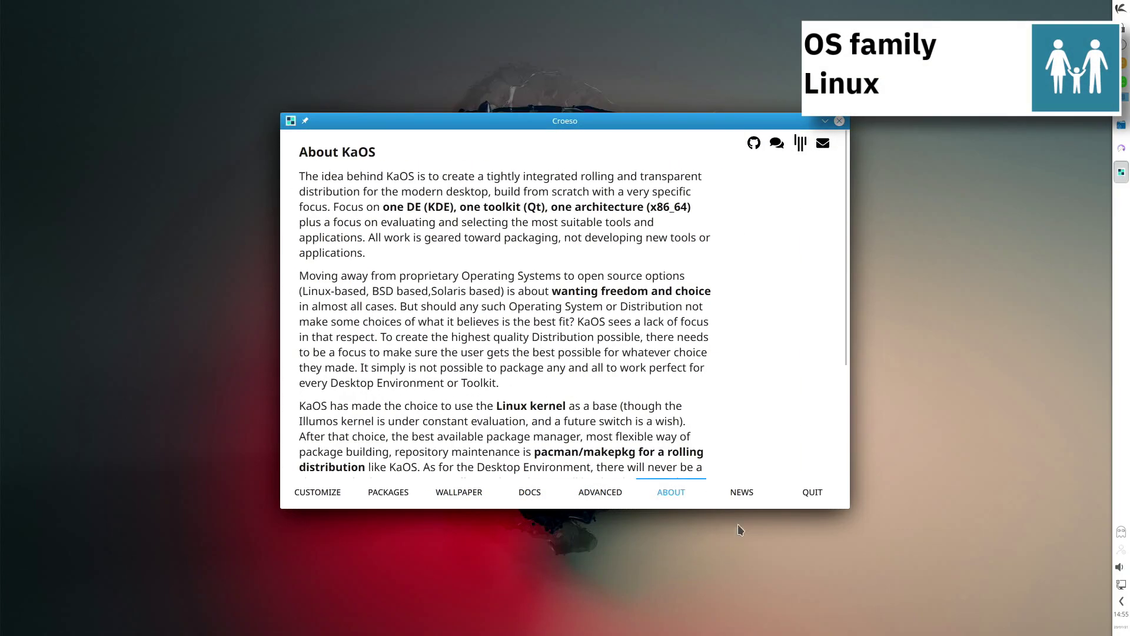
{"action": "left_click", "coordinate": [741, 495]}
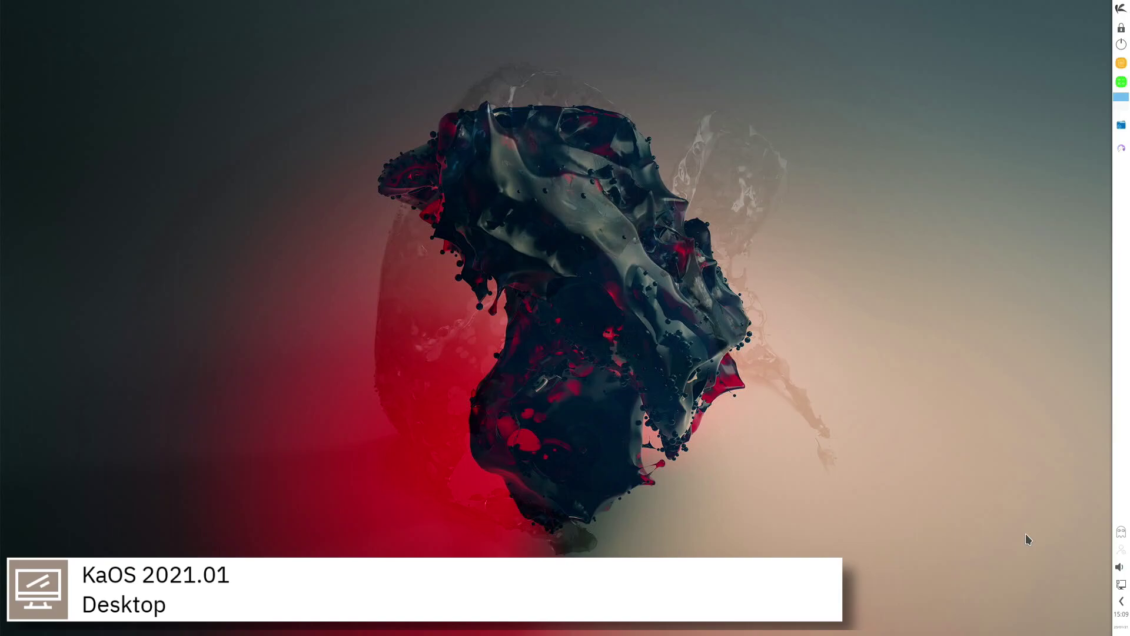
- View the clock's calendar and the Status and Notifications list of the system tray, closing each pop-up again
{"action": "left_click", "coordinate": [1118, 618]}
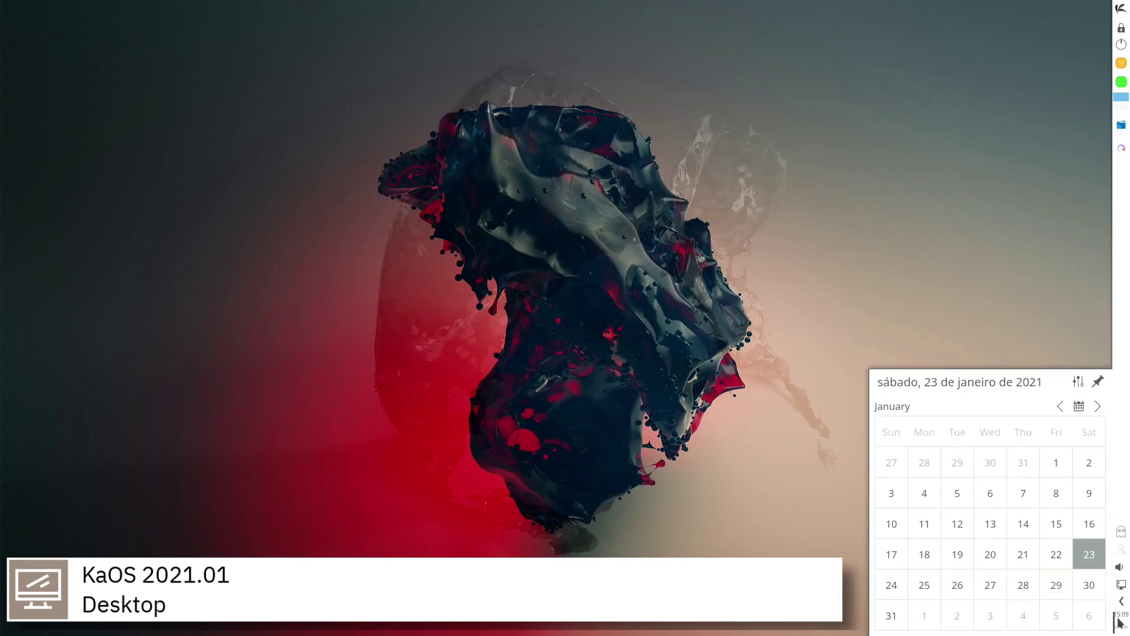
{"action": "left_click", "coordinate": [1119, 621]}
{"action": "left_click", "coordinate": [1122, 601]}
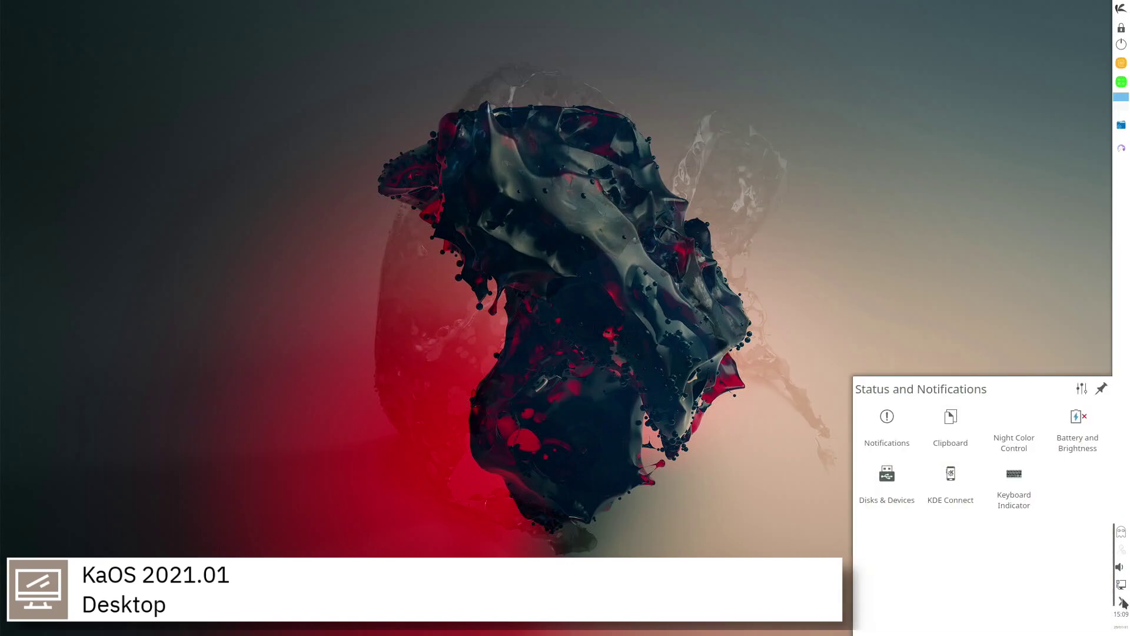
{"action": "left_click", "coordinate": [1123, 602]}
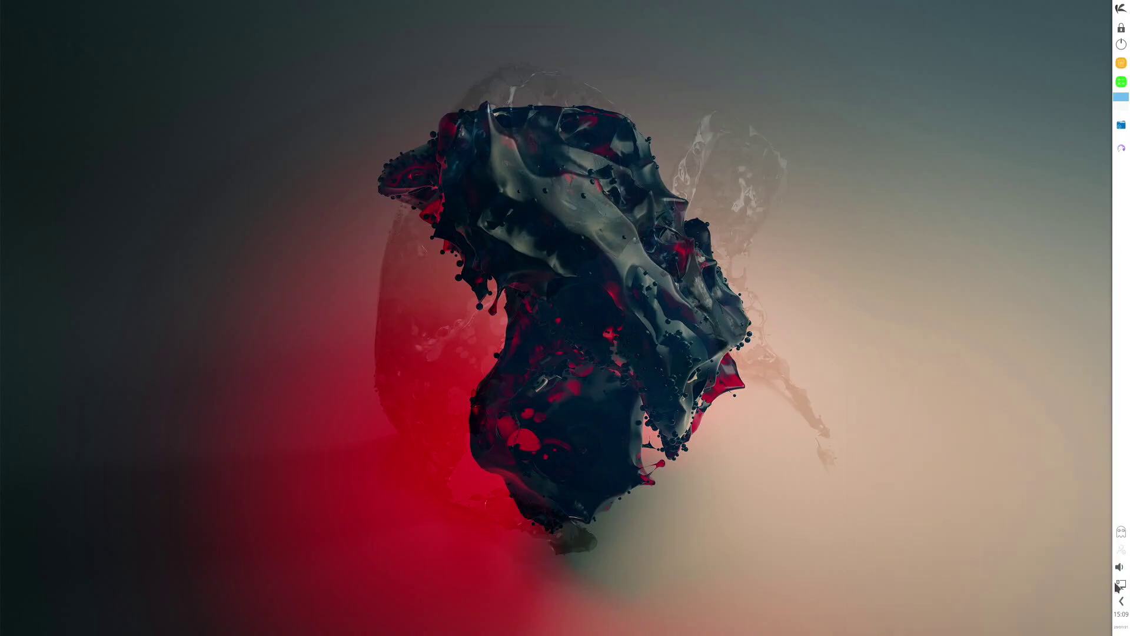
{"action": "left_click", "coordinate": [1119, 586]}
{"action": "left_click", "coordinate": [1119, 586]}
- Set the HDMI / DisplayPort audio output volume to 69% and close the volume pop-up
{"action": "left_click", "coordinate": [1120, 570]}
{"action": "left_click_drag", "start_coordinate": [888, 454], "coordinate": [1017, 468]}
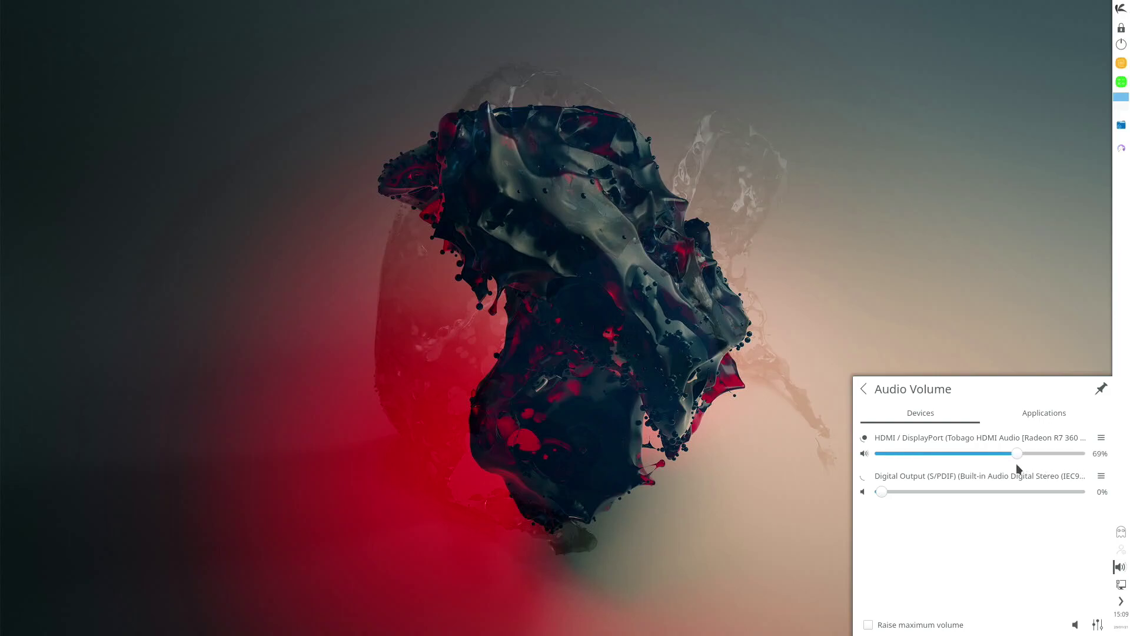
{"action": "left_click", "coordinate": [1121, 569]}
- View the remaining system tray items, including the Octopi notifier's options, without choosing any of them
{"action": "left_click", "coordinate": [1122, 550]}
{"action": "left_click", "coordinate": [1125, 553]}
{"action": "right_click", "coordinate": [1121, 532]}
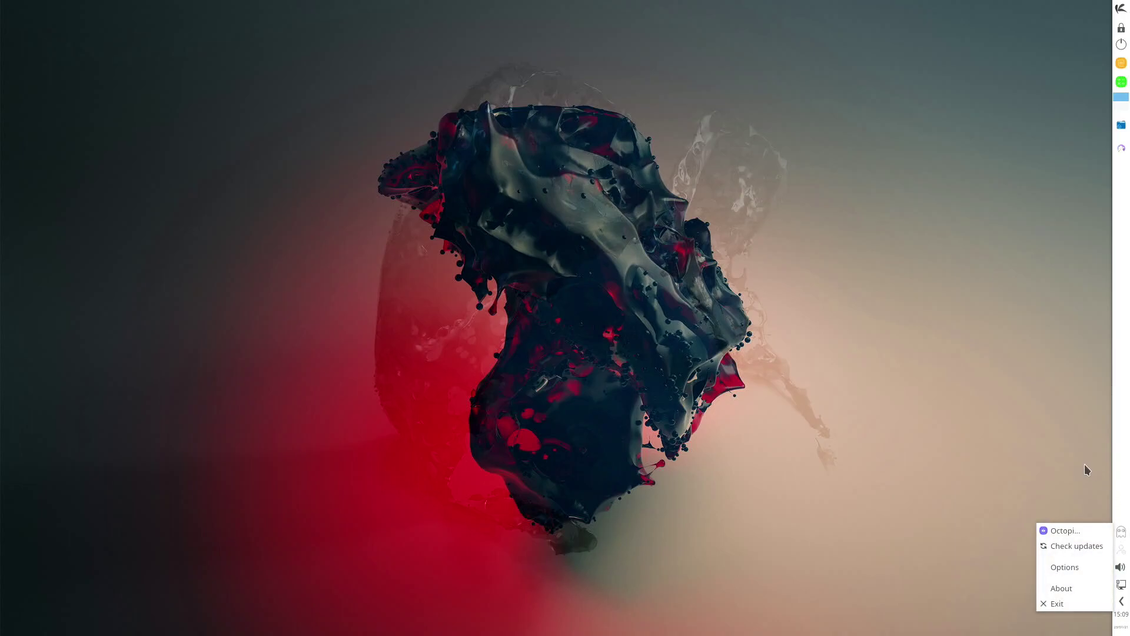
{"action": "left_click", "coordinate": [1086, 470]}
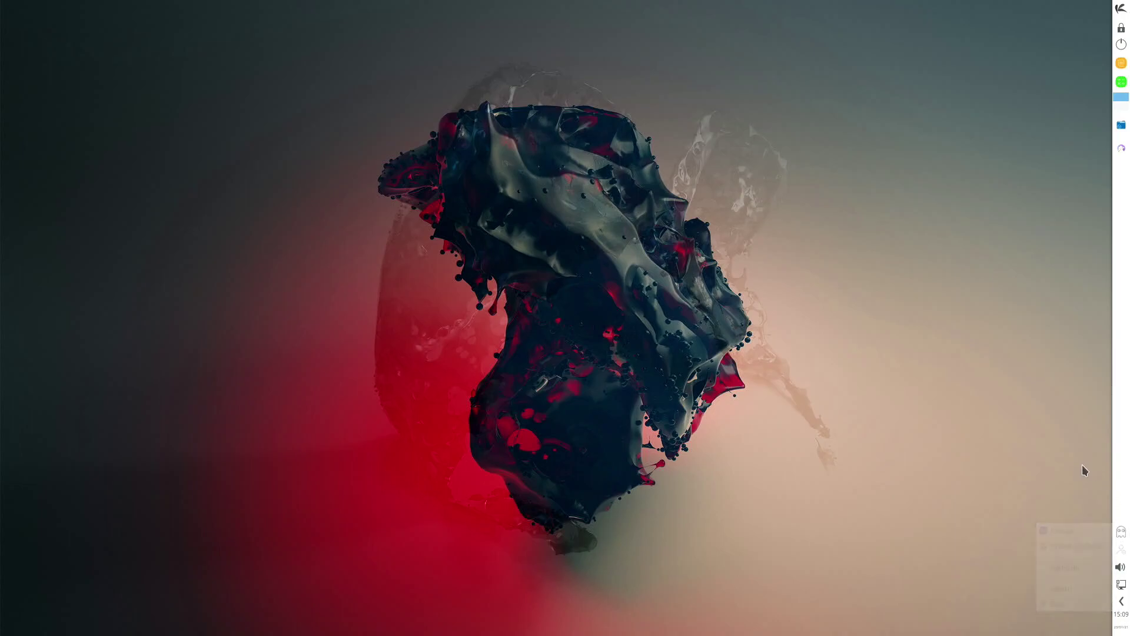
- View the shutdown screen from the application launcher and return to the desktop without shutting down
{"action": "left_click", "coordinate": [1121, 10]}
{"action": "left_click", "coordinate": [1099, 302]}
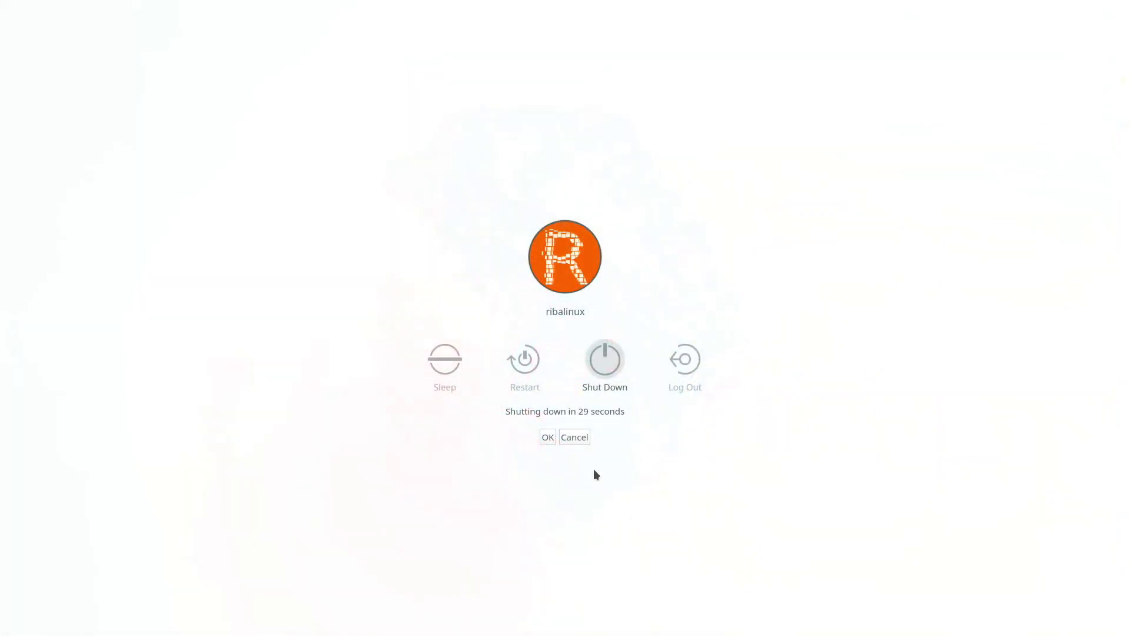
{"action": "left_click", "coordinate": [576, 437]}
- Find the Konsole terminal with KRunner by searching for "kon" and launch it
{"action": "right_click", "coordinate": [219, 116]}
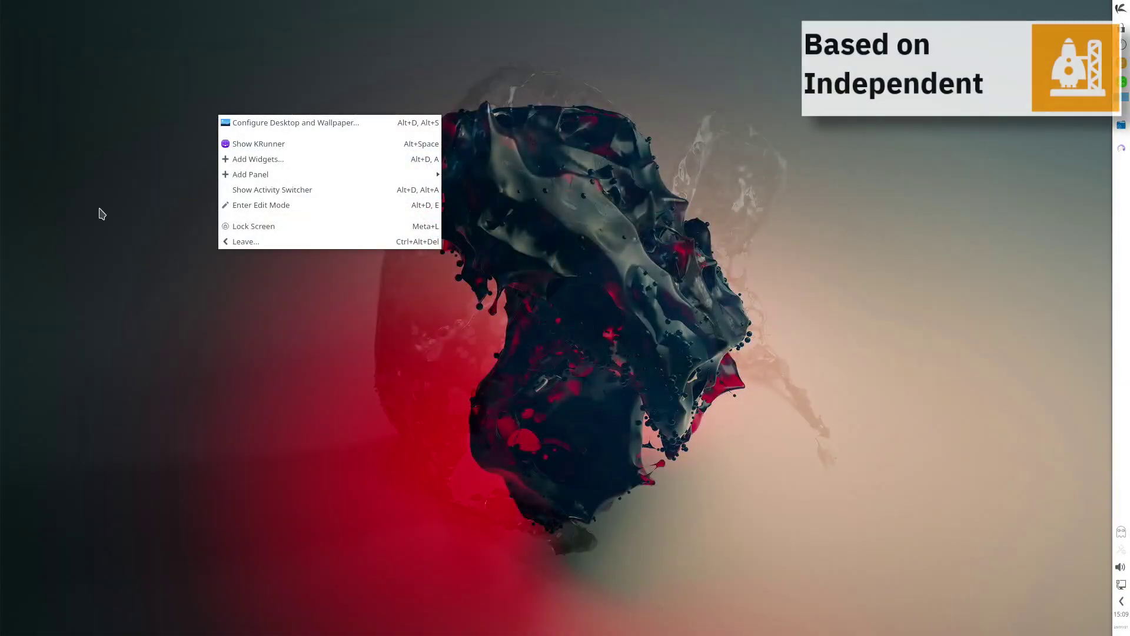
{"action": "key", "text": "alt+space"}
{"action": "type", "text": "kon"}
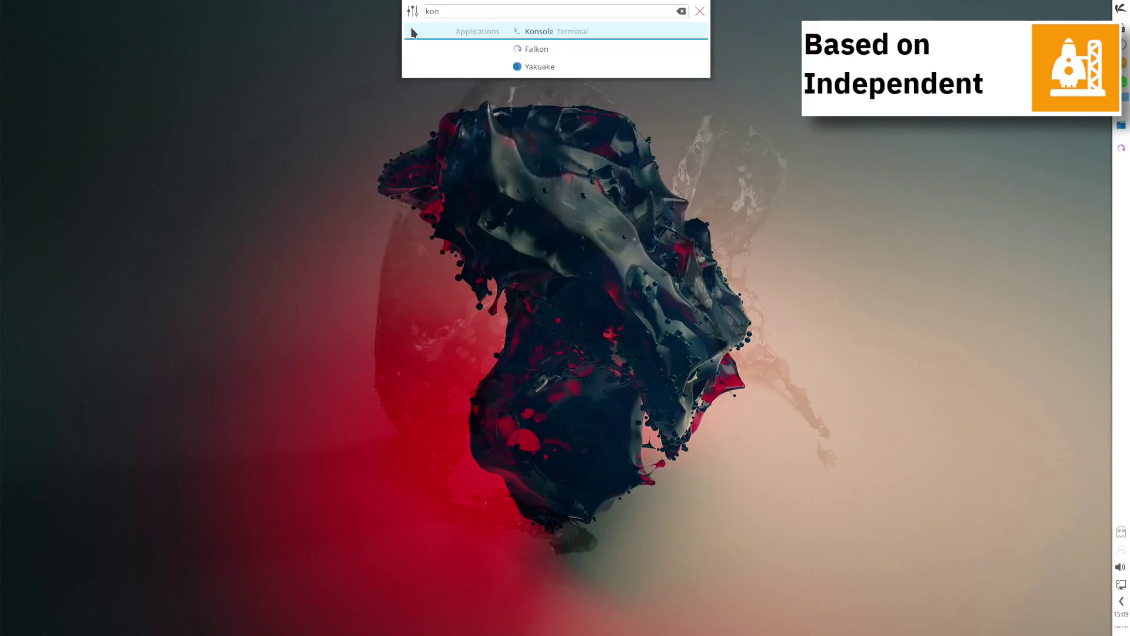
{"action": "key", "text": "Return"}
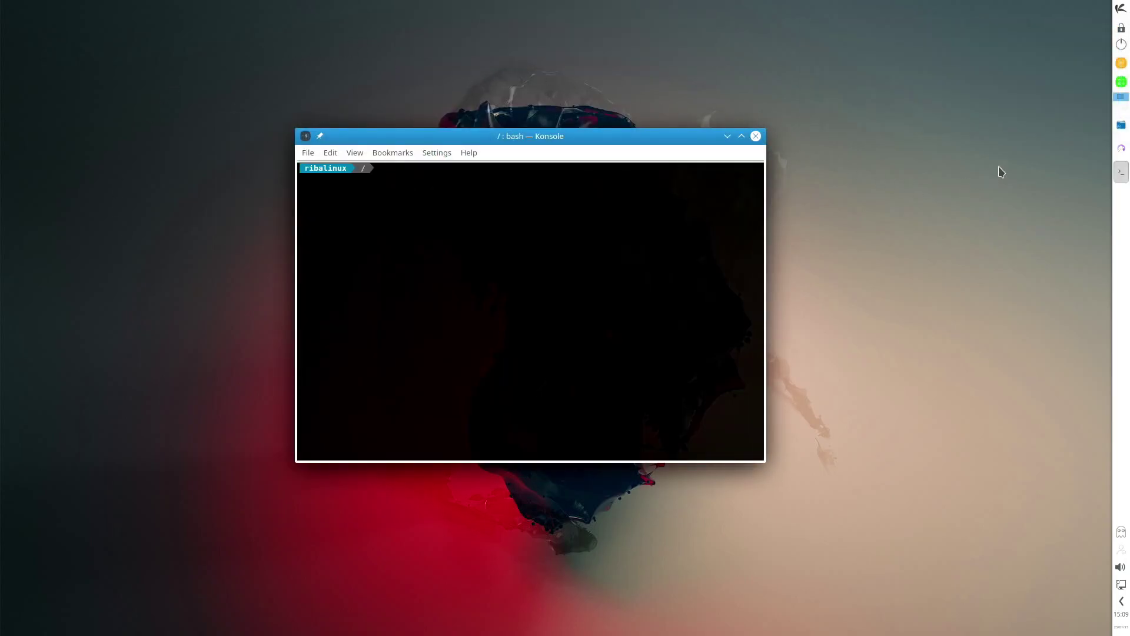
- Open the home folder in the Dolphin file manager and bring the Konsole window back to the front
{"action": "left_click", "coordinate": [1121, 127]}
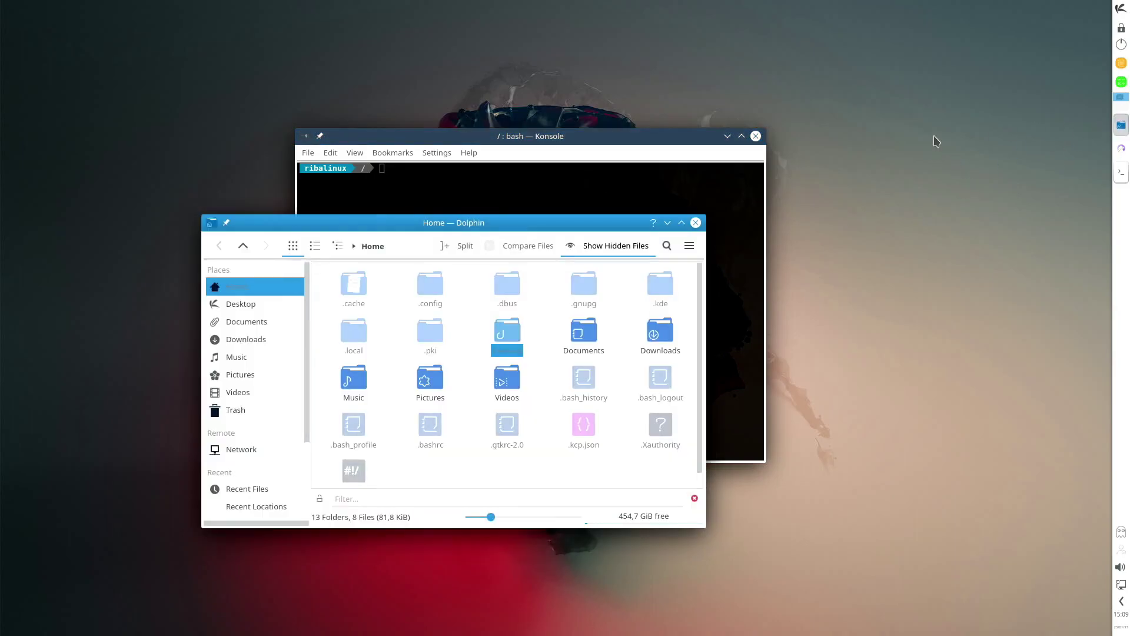
{"action": "key", "text": "alt+Tab"}
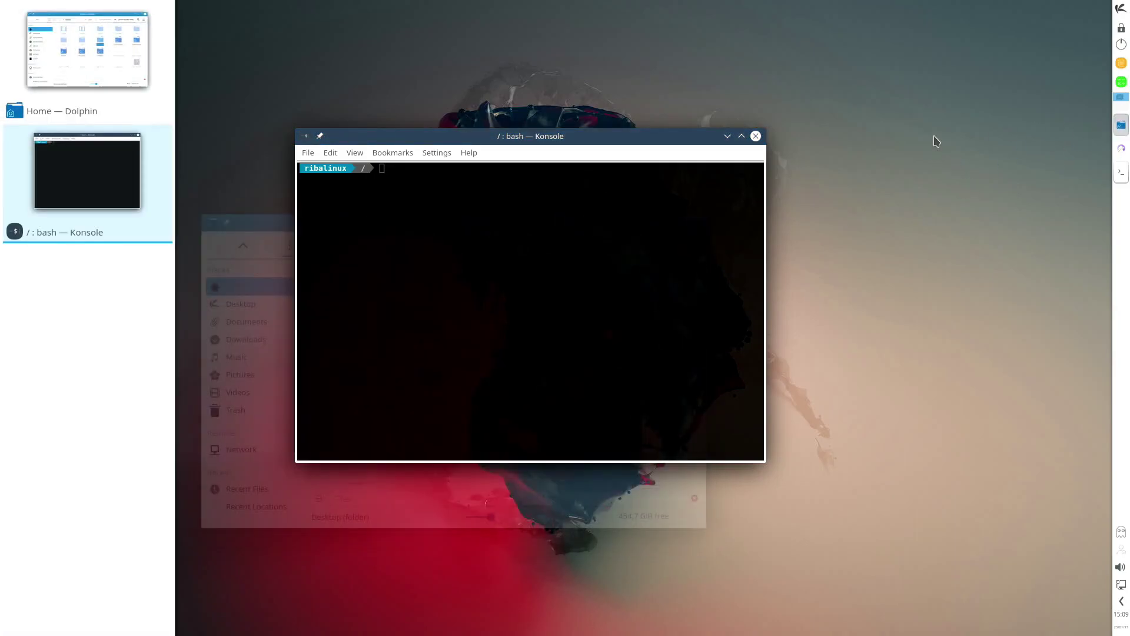
{"action": "key", "text": "alt+Tab"}
{"action": "key", "text": "alt+Tab"}
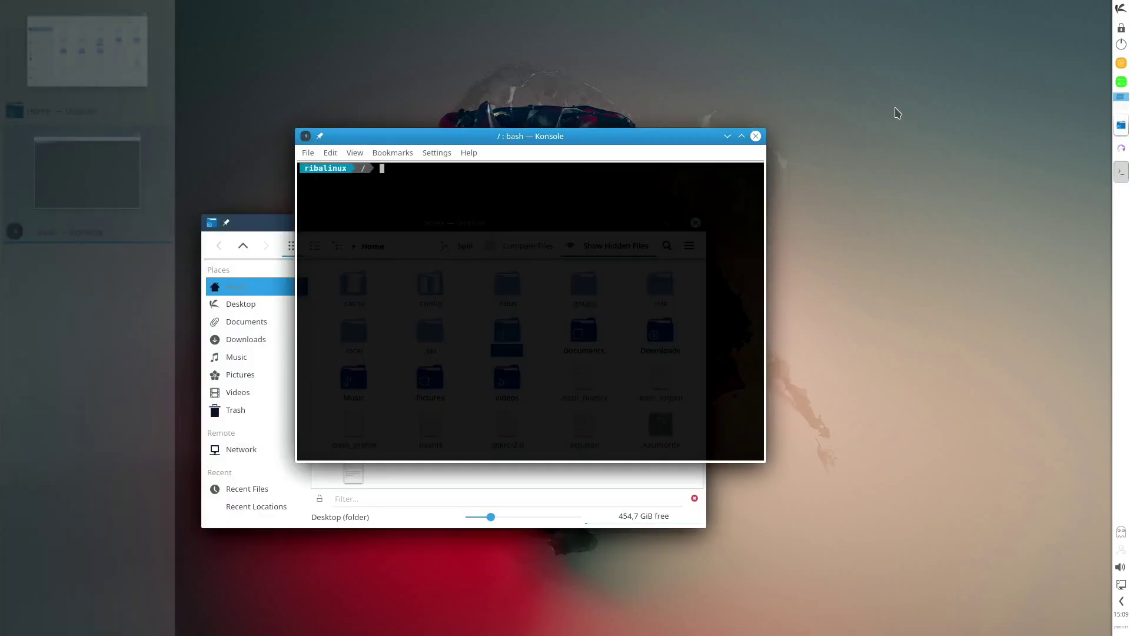
- Tile the Konsole window to the left half of the desktop and the Dolphin window to the right half
{"action": "left_click_drag", "start_coordinate": [526, 139], "coordinate": [1, 224]}
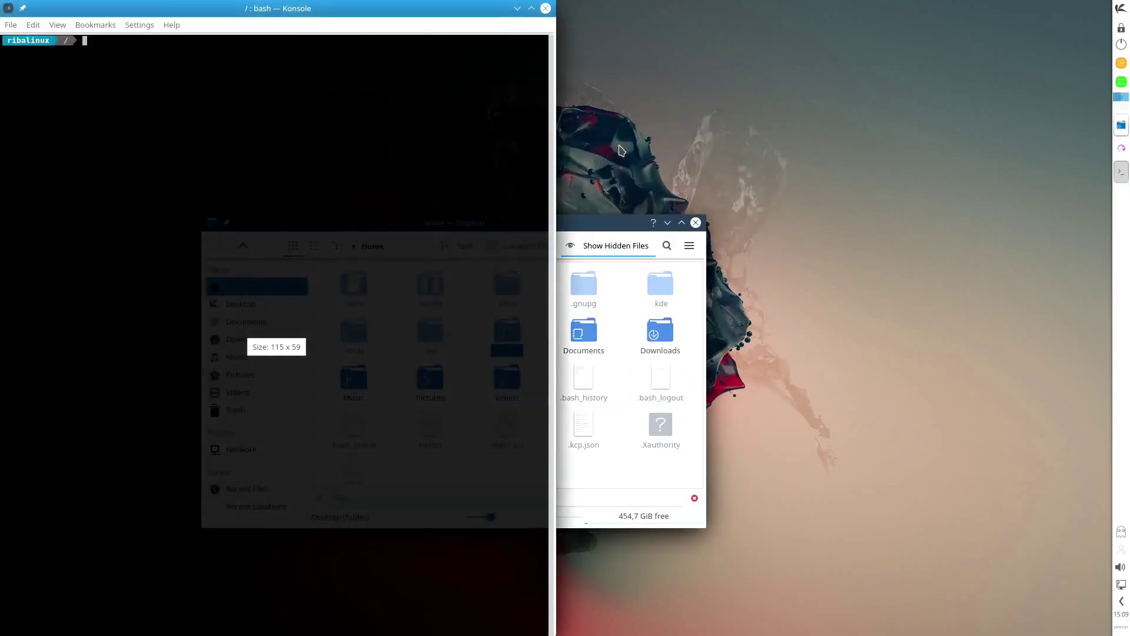
{"action": "left_click", "coordinate": [501, 224]}
{"action": "left_click_drag", "start_coordinate": [501, 224], "coordinate": [1129, 235]}
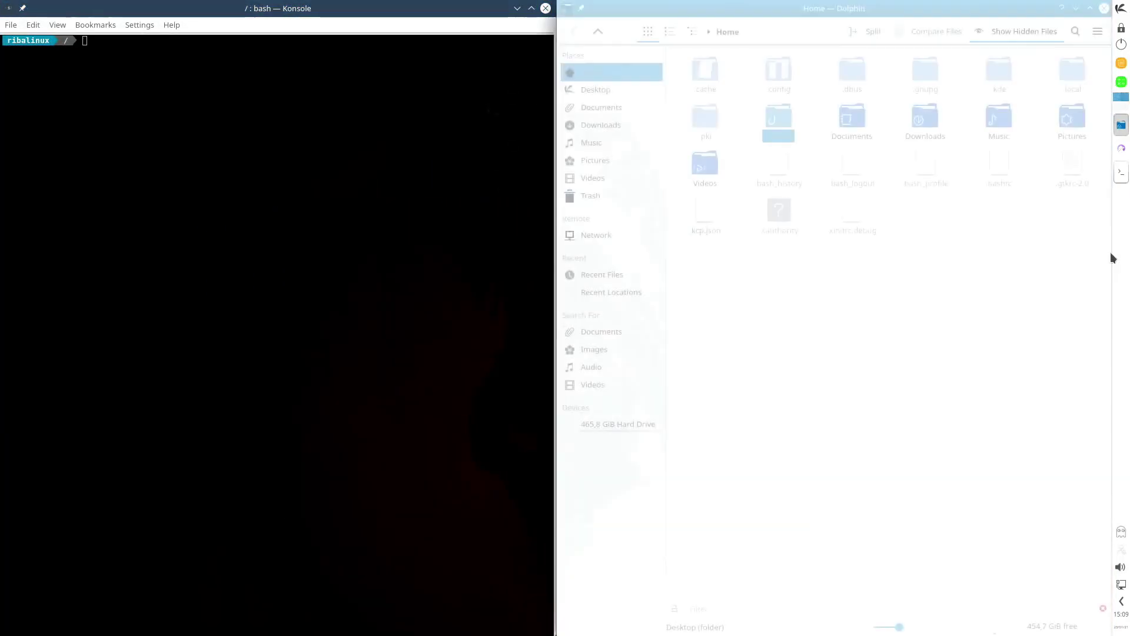
- Tile the Dolphin window to the upper half, lower half and lower-right quarter of the desktop, and return it to the right half
{"action": "key", "text": "super+Up"}
{"action": "key", "text": "super+Left"}
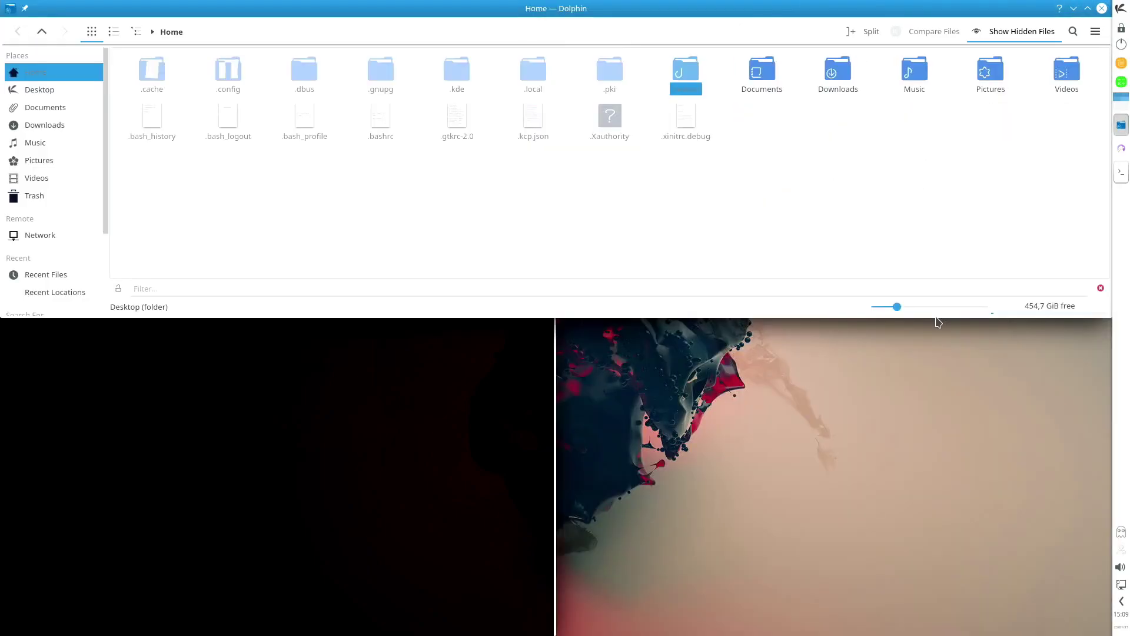
{"action": "key", "text": "super+Down"}
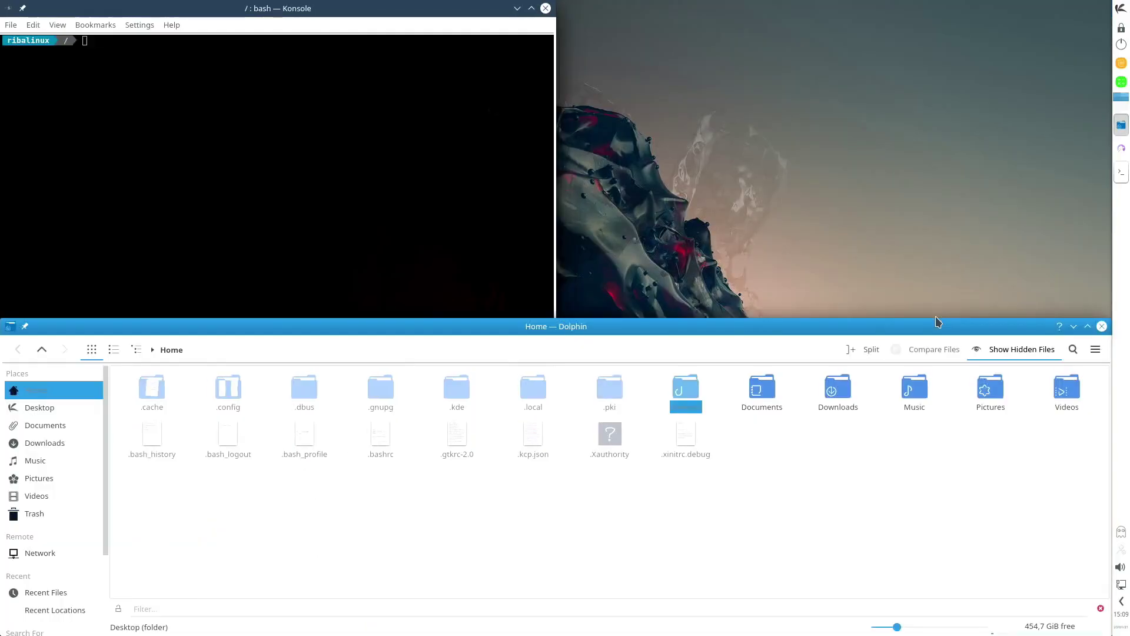
{"action": "key", "text": "super+Right"}
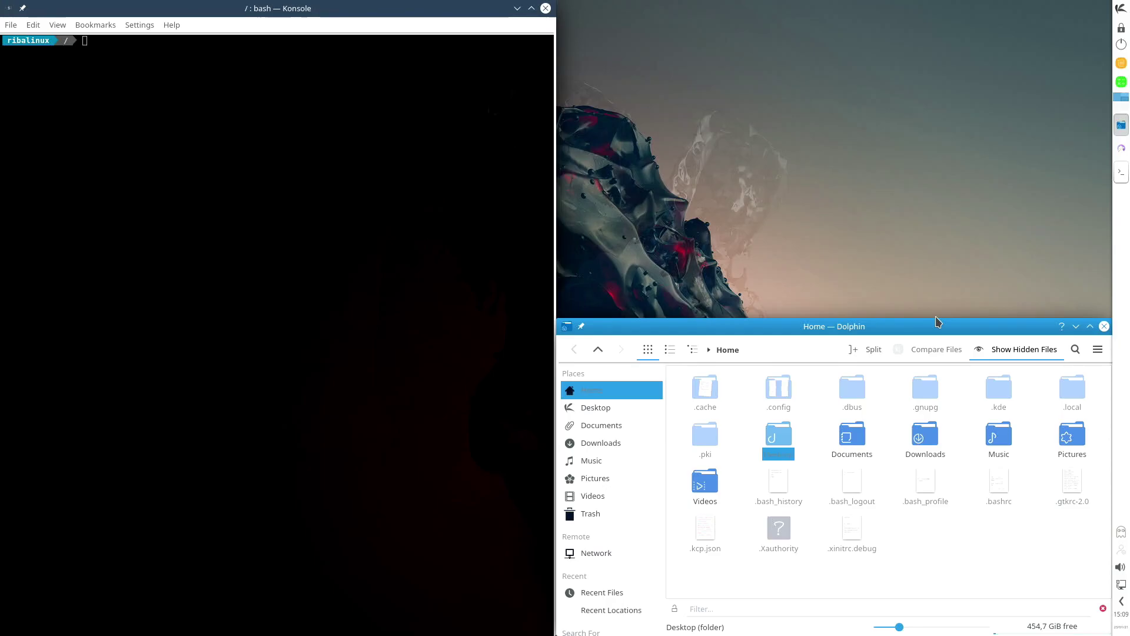
{"action": "key", "text": "super+Up"}
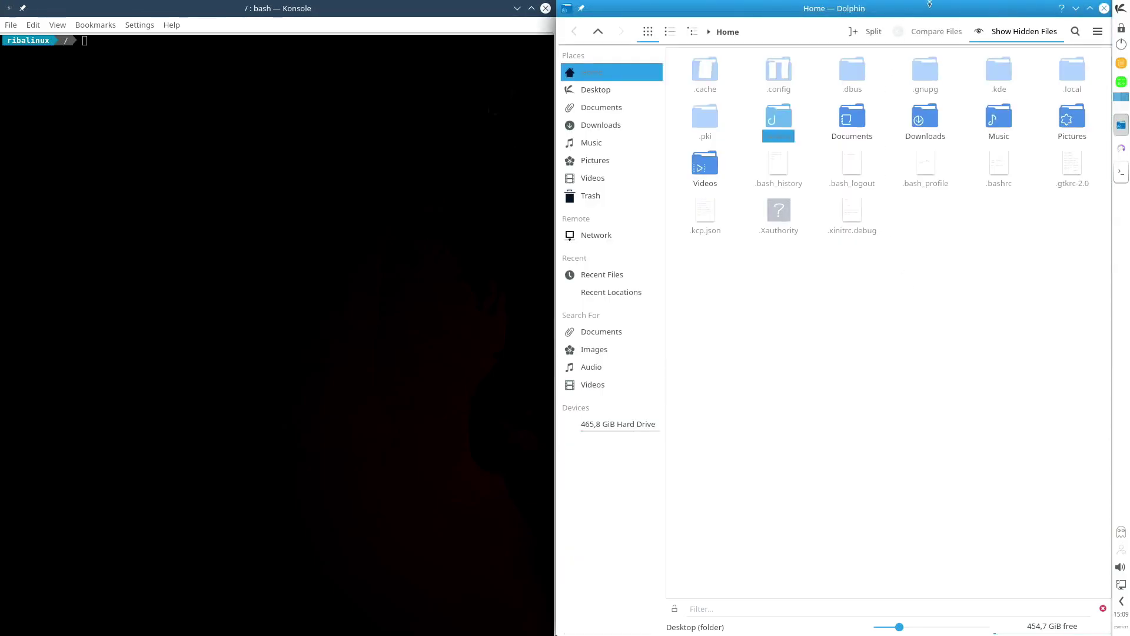
{"action": "key", "text": "super+Right"}
- Untile and close the Konsole window, and move the Dolphin window to the upper middle of the desktop
{"action": "left_click_drag", "start_coordinate": [423, 12], "coordinate": [477, 128]}
{"action": "left_click", "coordinate": [573, 136]}
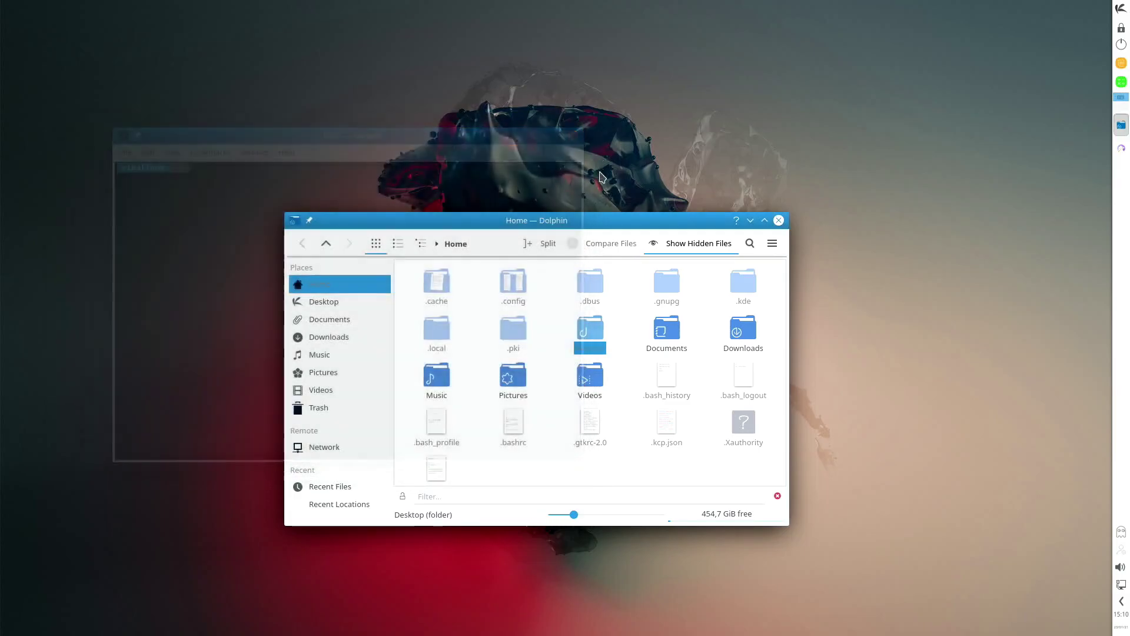
{"action": "left_click_drag", "start_coordinate": [589, 221], "coordinate": [546, 94]}
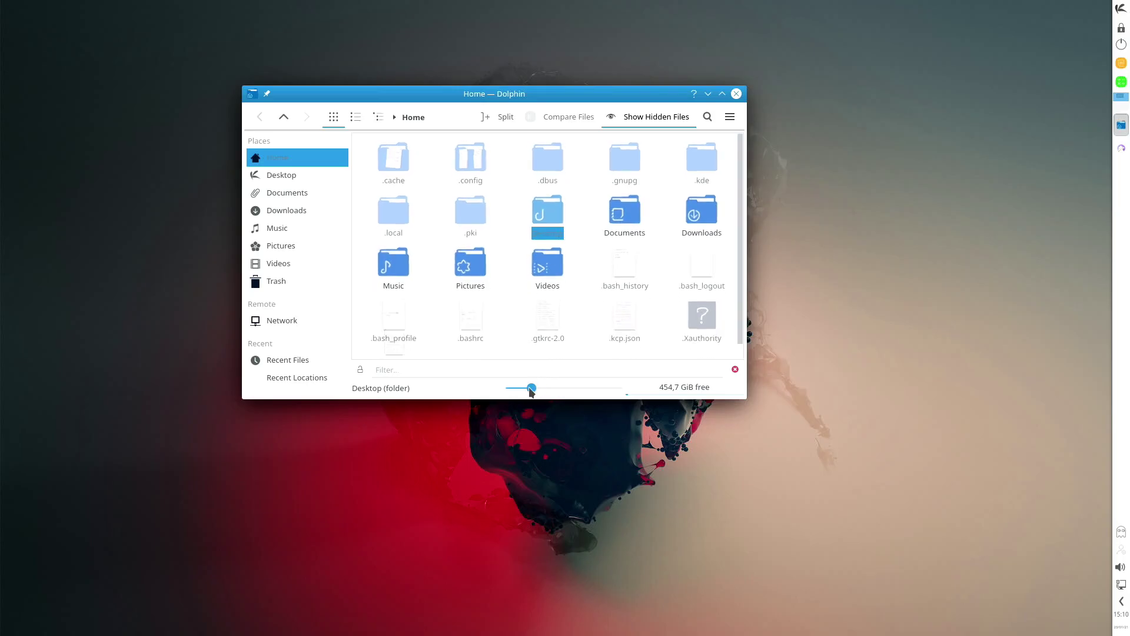
- View Dolphin's main menu and its search function, closing each of them again
{"action": "left_click", "coordinate": [730, 118]}
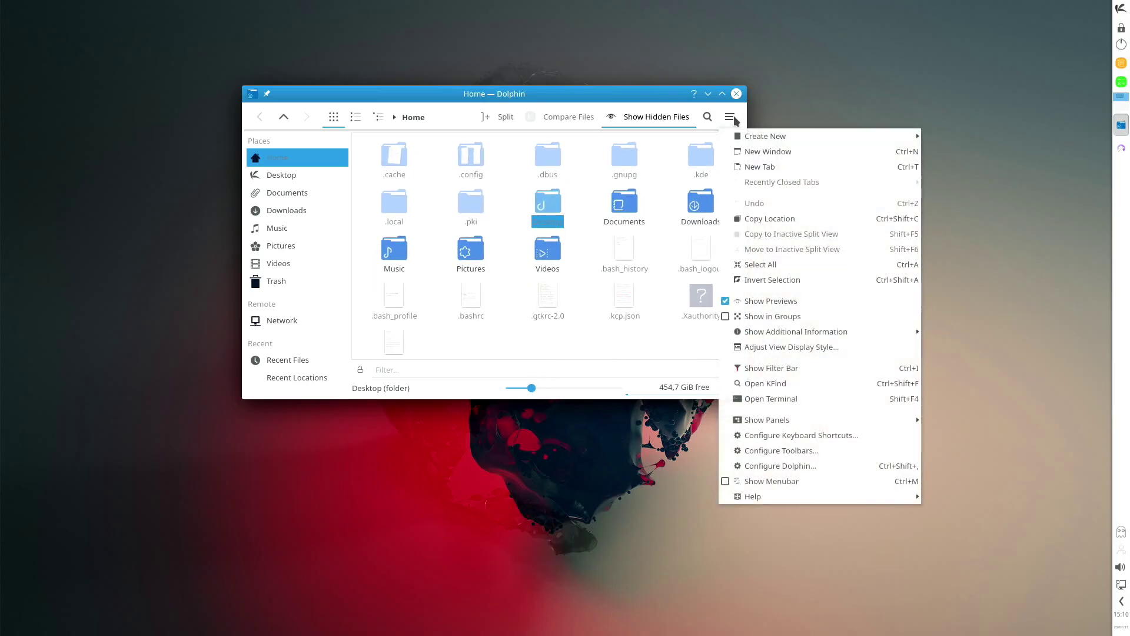
{"action": "left_click", "coordinate": [731, 118]}
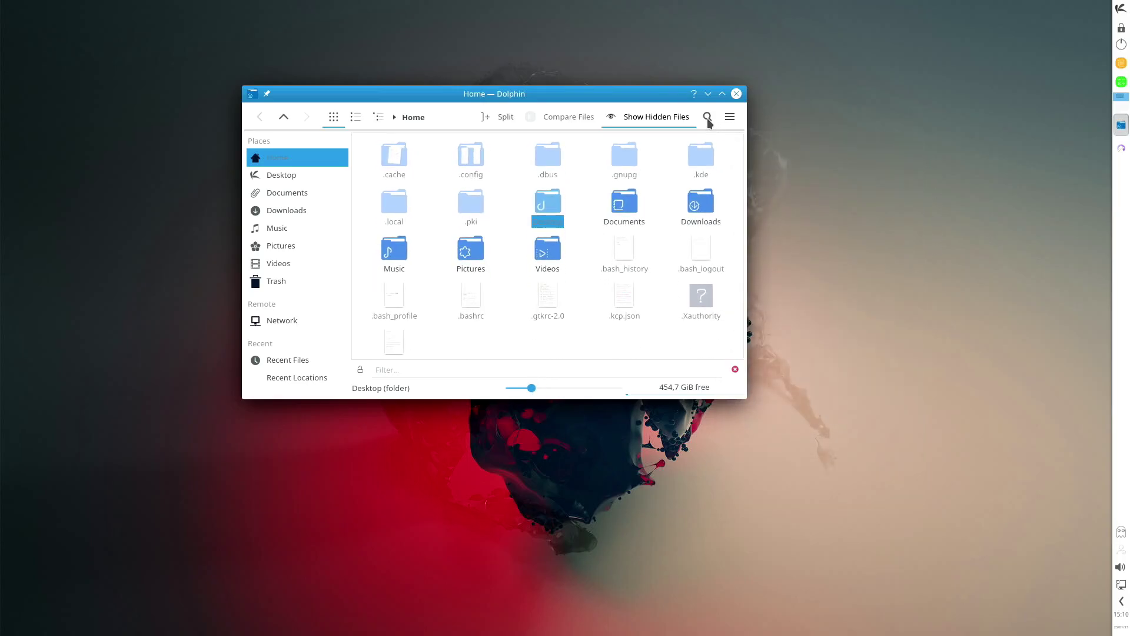
{"action": "left_click", "coordinate": [708, 117]}
{"action": "left_click", "coordinate": [708, 118]}
- Hide the hidden files and show them again, and try the split view before returning to a single pane
{"action": "left_click", "coordinate": [665, 117]}
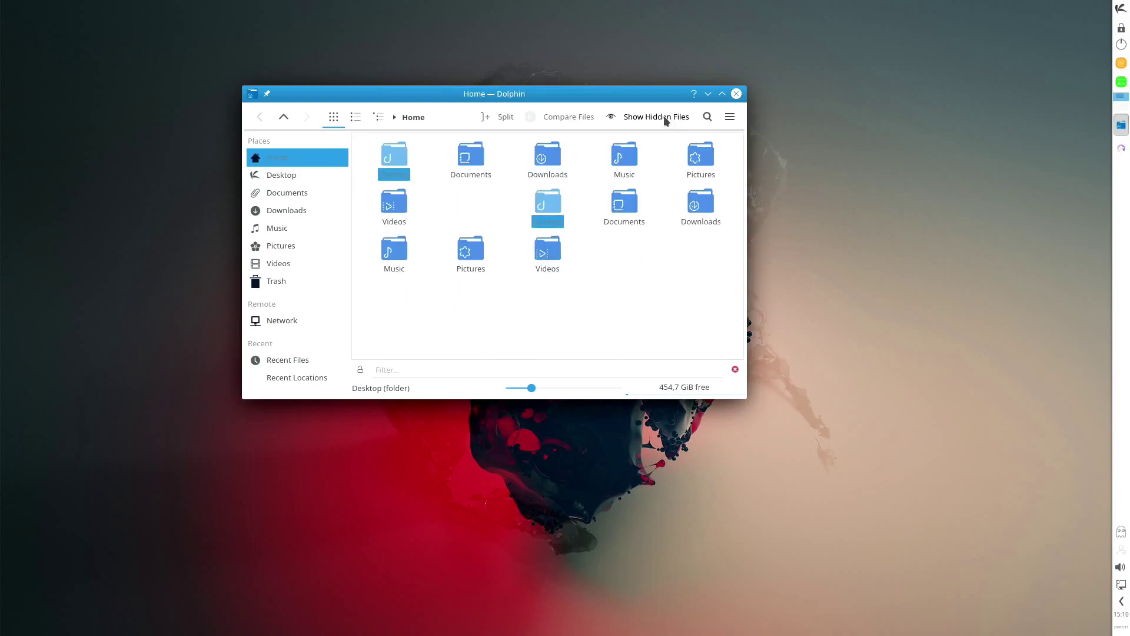
{"action": "left_click", "coordinate": [664, 117]}
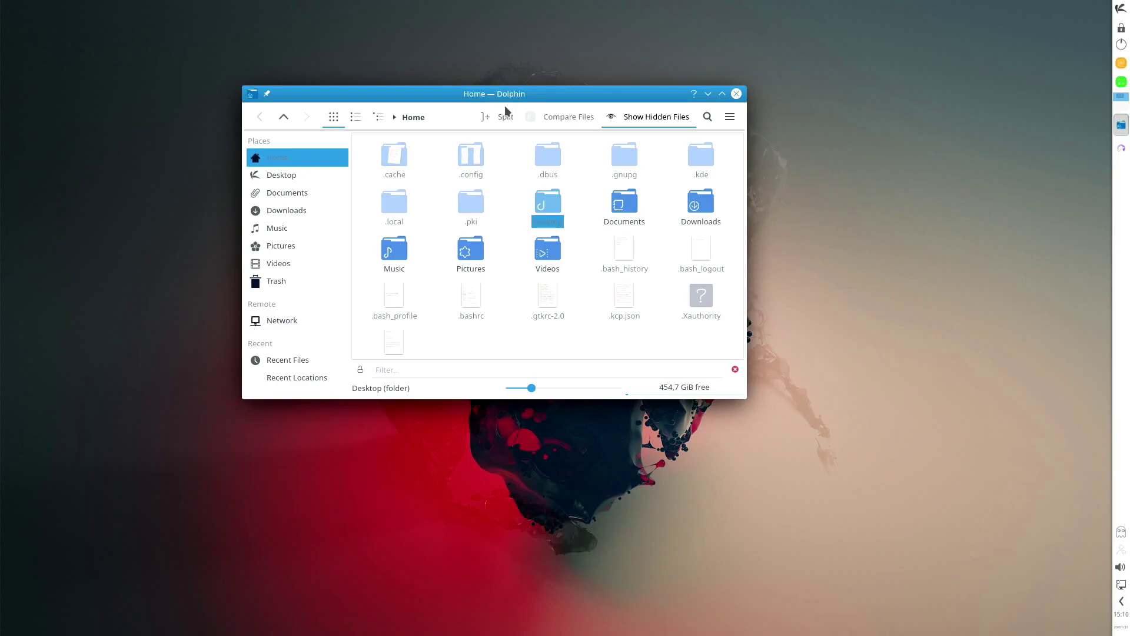
{"action": "left_click", "coordinate": [507, 112]}
{"action": "left_click", "coordinate": [620, 117]}
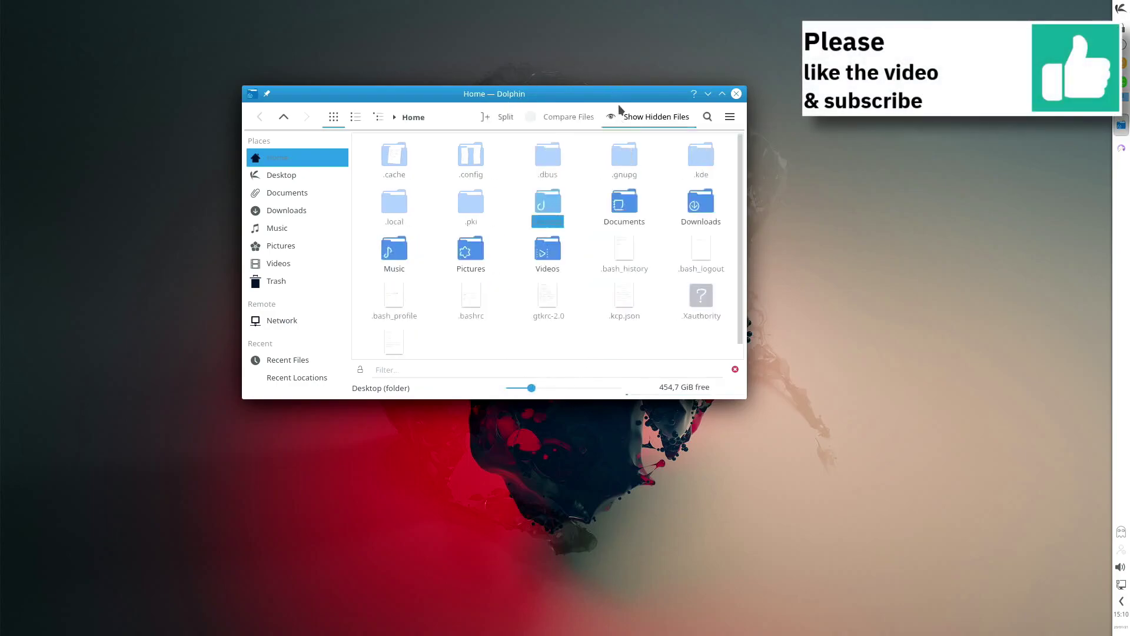
- Show the home folder in details view, compact view and icons view, and maximize the Dolphin window
{"action": "left_click", "coordinate": [380, 120]}
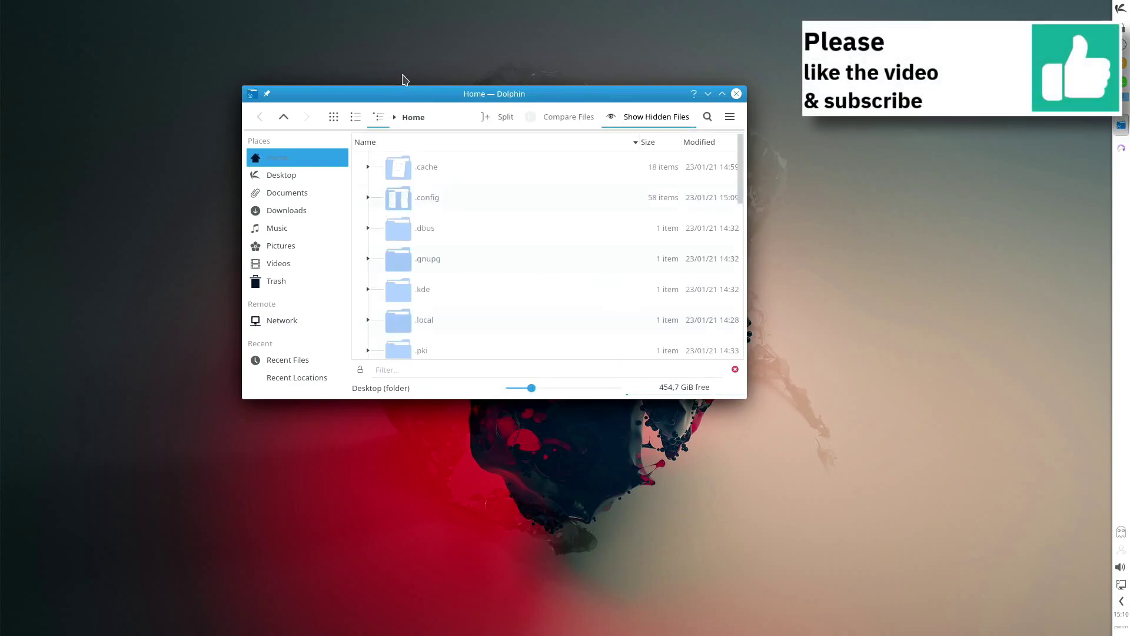
{"action": "left_click", "coordinate": [355, 117]}
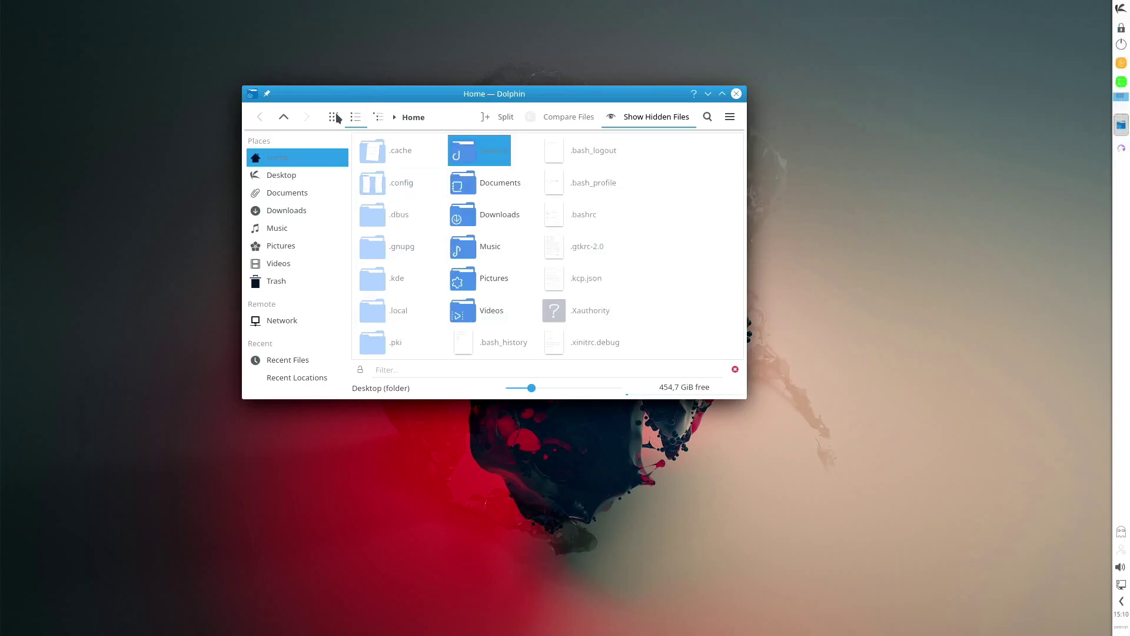
{"action": "left_click", "coordinate": [337, 116]}
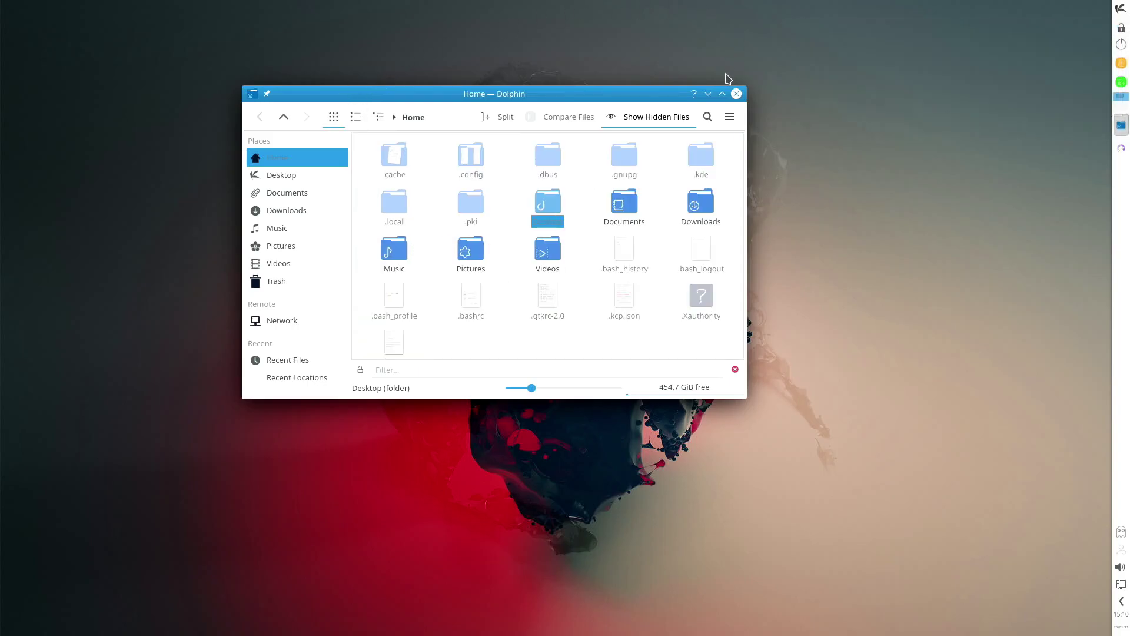
{"action": "left_click", "coordinate": [722, 93]}
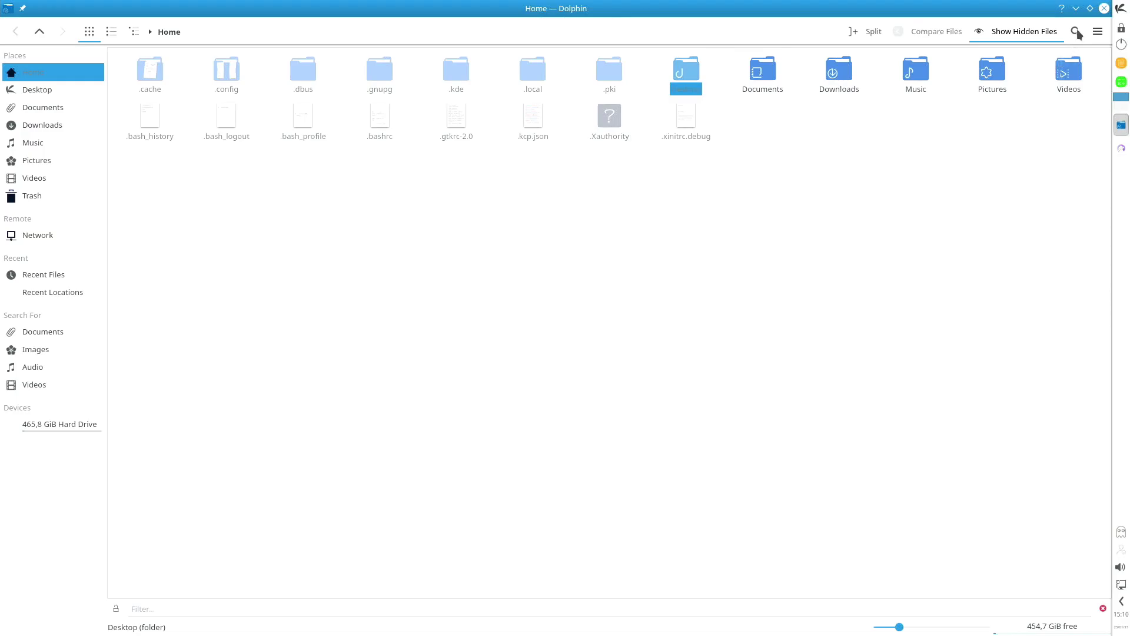
- Unmaximize the Dolphin window, minimize and bring it back, and switch to the second virtual desktop and back to the first
{"action": "left_click", "coordinate": [1090, 10]}
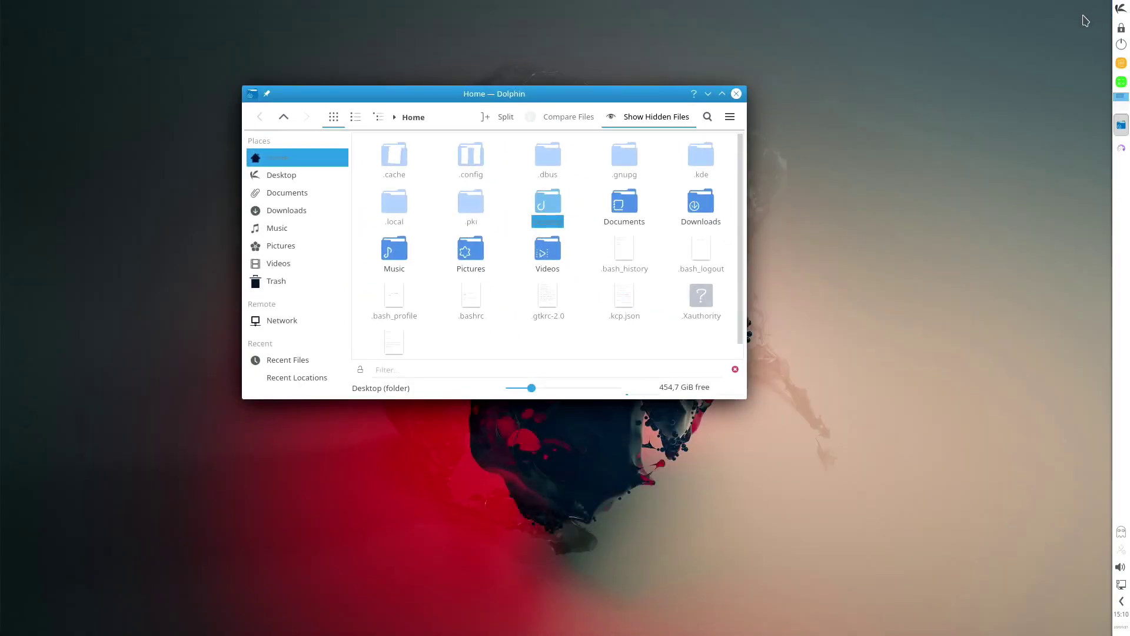
{"action": "left_click", "coordinate": [710, 94]}
{"action": "left_click", "coordinate": [1121, 125]}
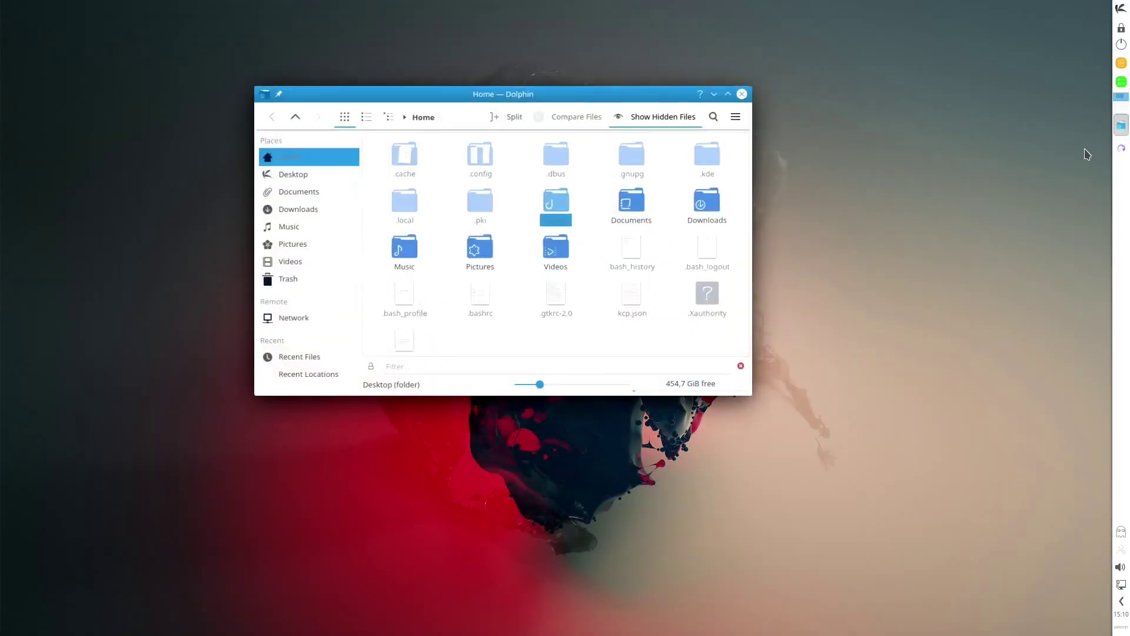
{"action": "left_click", "coordinate": [1118, 107]}
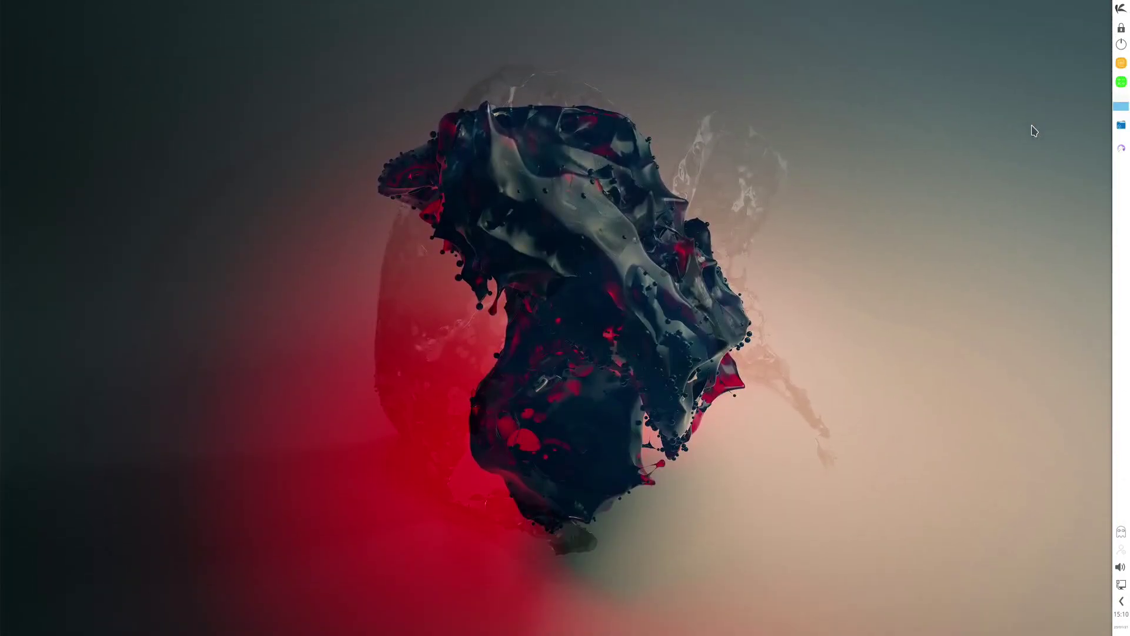
{"action": "left_click", "coordinate": [1114, 97]}
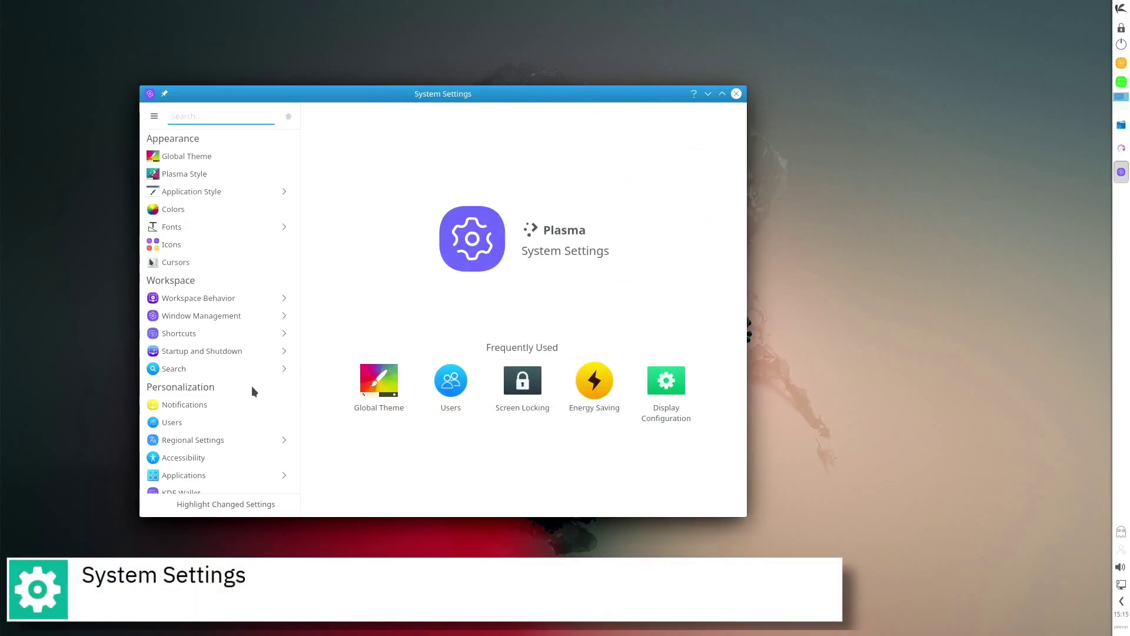
- Look through the System Settings categories from Appearance down to Hardware
{"action": "scroll", "coordinate": [252, 389], "scroll_direction": "down", "scroll_amount": 1}
{"action": "scroll", "coordinate": [251, 387], "scroll_direction": "down", "scroll_amount": 3}
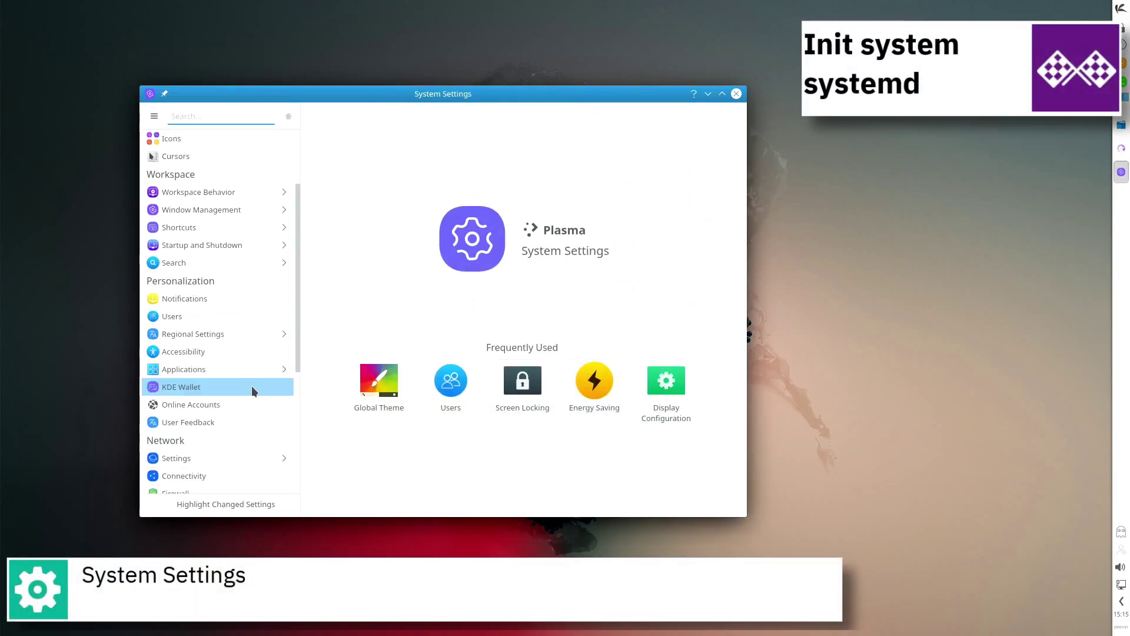
{"action": "scroll", "coordinate": [252, 391], "scroll_direction": "down", "scroll_amount": 3}
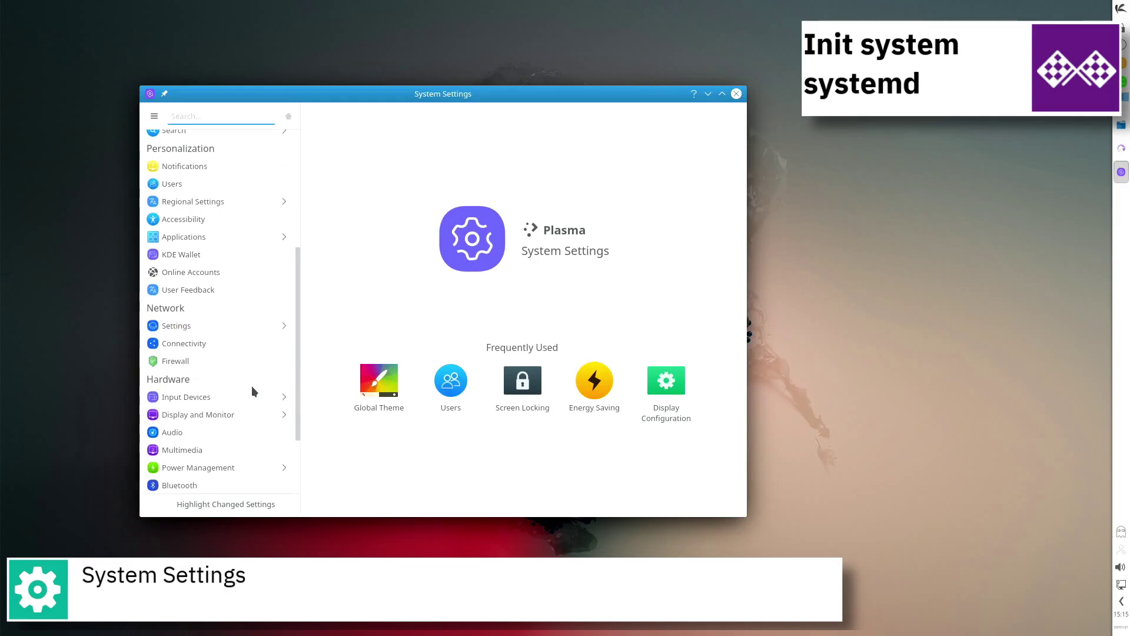
{"action": "scroll", "coordinate": [252, 386], "scroll_direction": "down", "scroll_amount": 1}
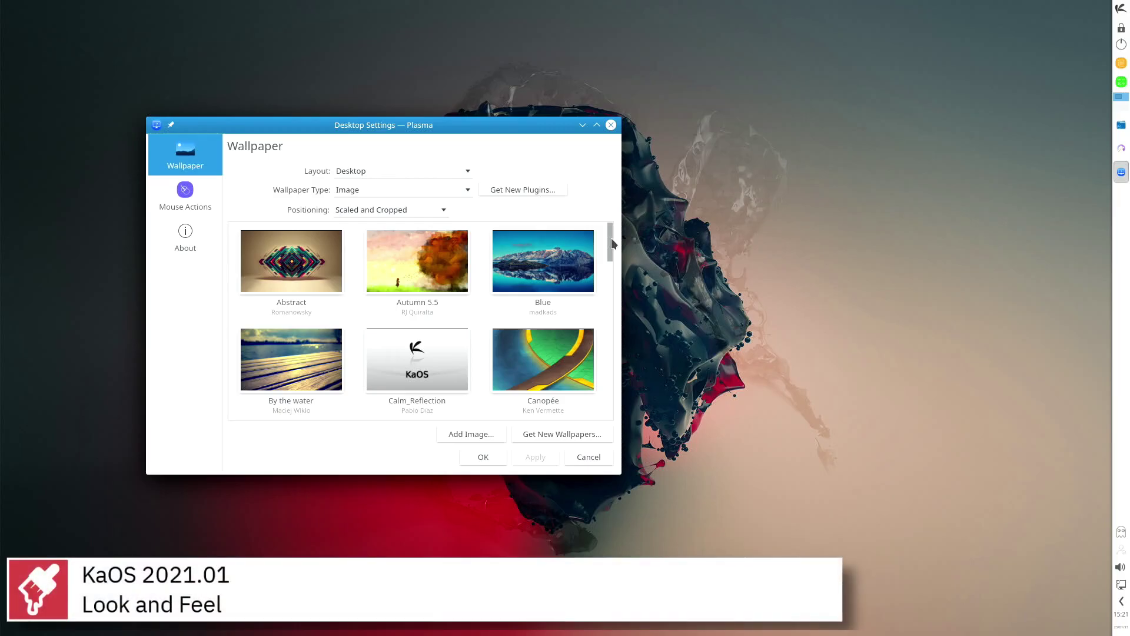
- Browse all available wallpapers in the desktop settings, and view the Mouse Actions and About pages
{"action": "scroll", "coordinate": [611, 238], "scroll_direction": "down", "scroll_amount": 3}
{"action": "scroll", "coordinate": [611, 238], "scroll_direction": "down", "scroll_amount": 5}
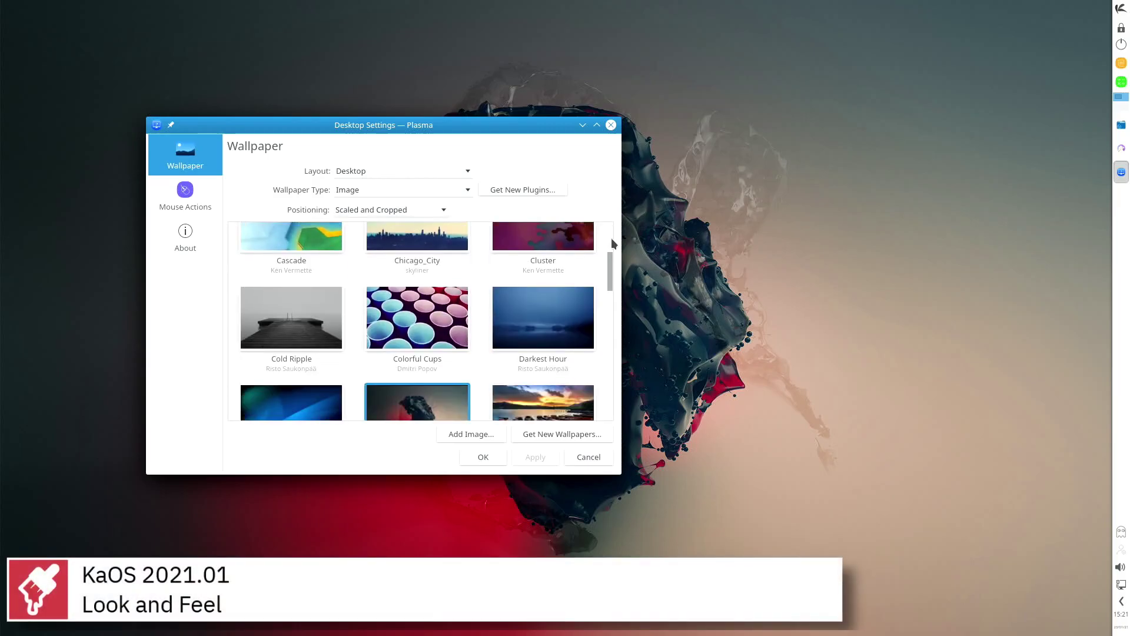
{"action": "scroll", "coordinate": [611, 238], "scroll_direction": "down", "scroll_amount": 6}
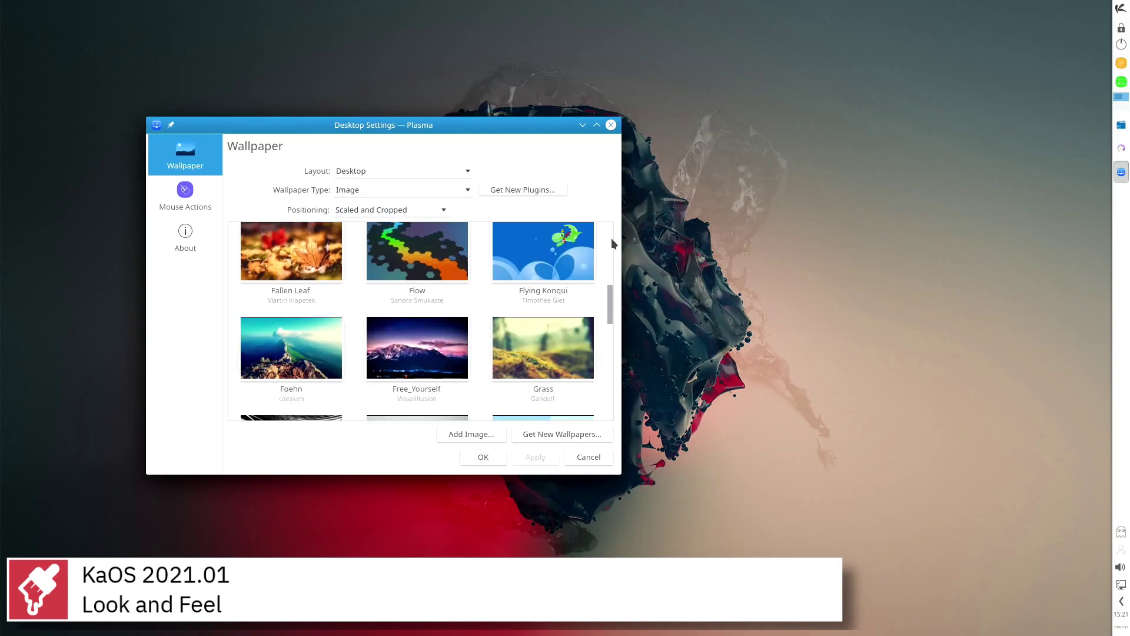
{"action": "scroll", "coordinate": [611, 237], "scroll_direction": "down", "scroll_amount": 6}
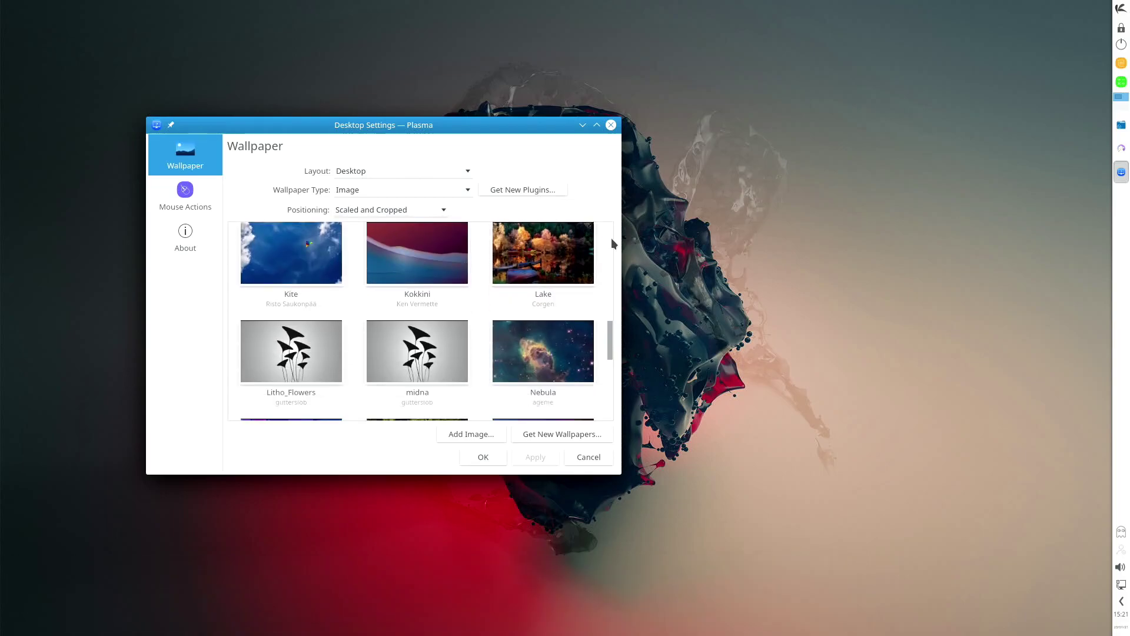
{"action": "scroll", "coordinate": [611, 237], "scroll_direction": "down", "scroll_amount": 6}
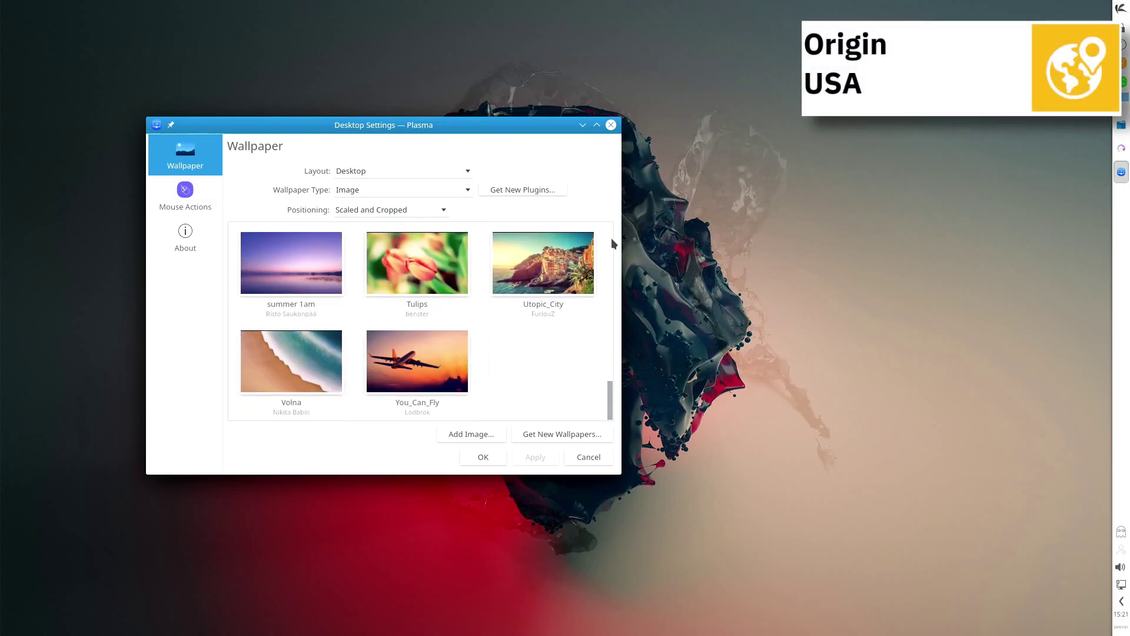
{"action": "left_click", "coordinate": [168, 197]}
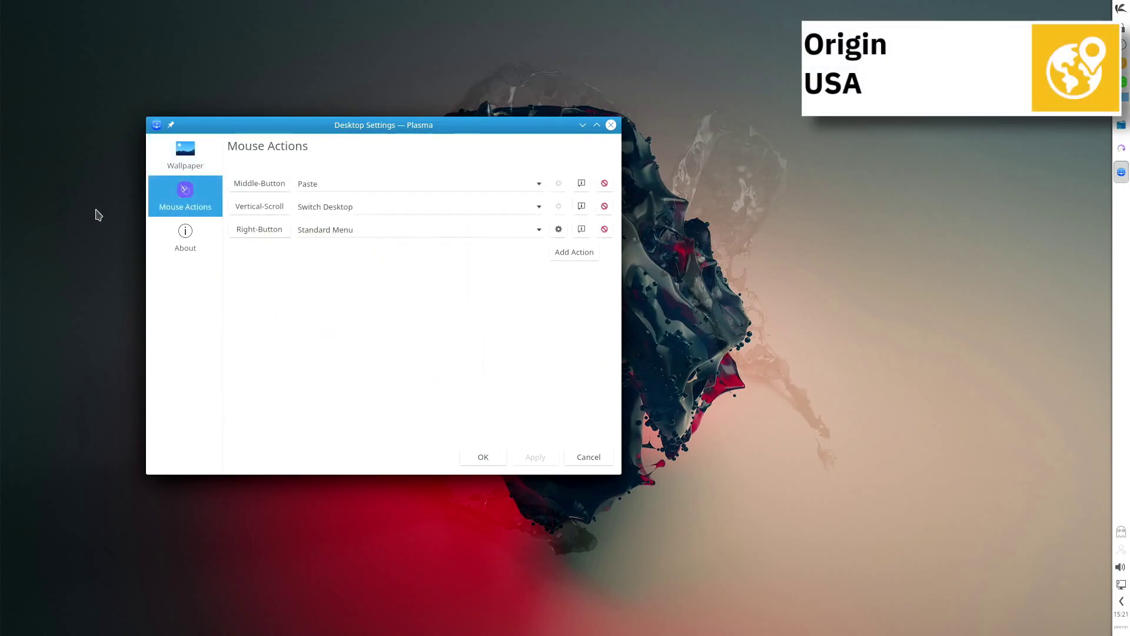
{"action": "left_click", "coordinate": [177, 248]}
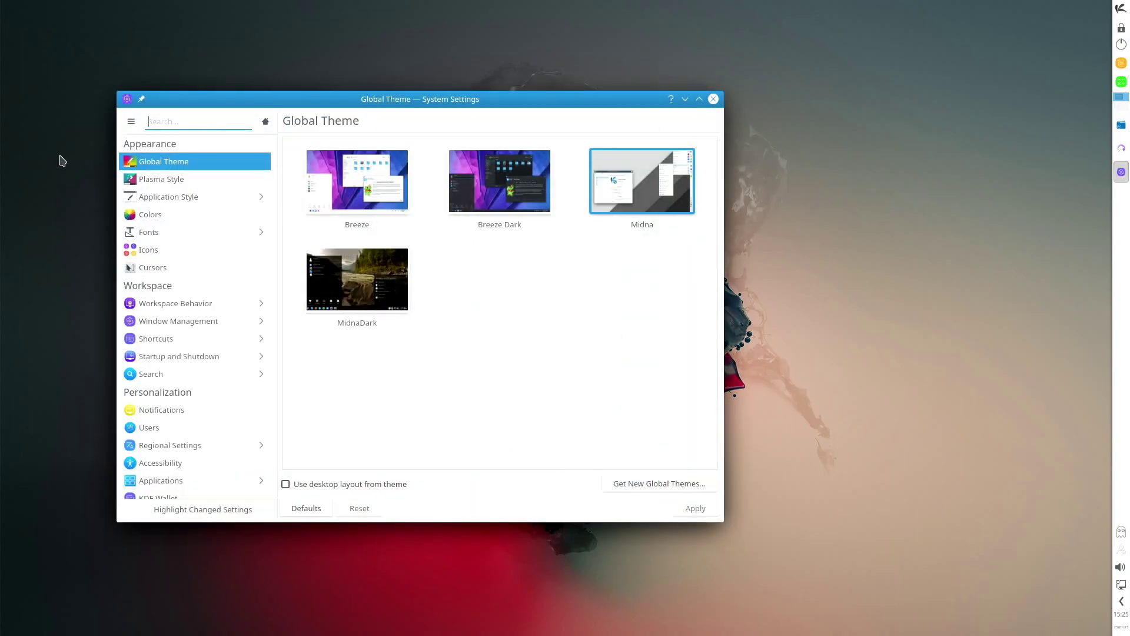
- View the available Plasma styles, application styles and window decorations in System Settings
{"action": "left_click", "coordinate": [121, 180]}
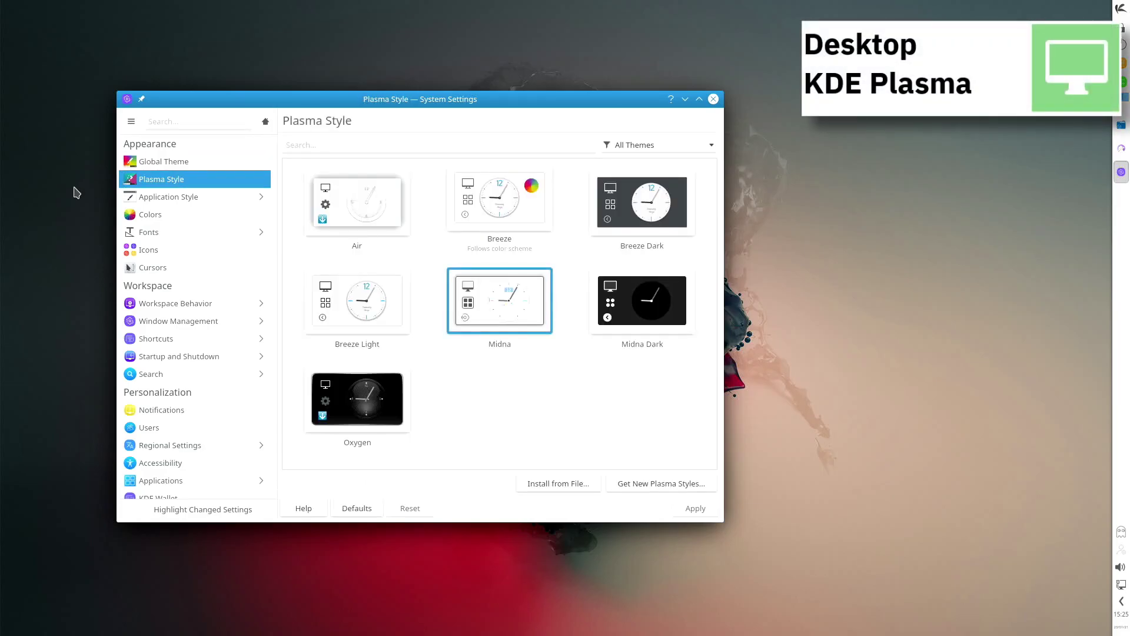
{"action": "left_click", "coordinate": [99, 199]}
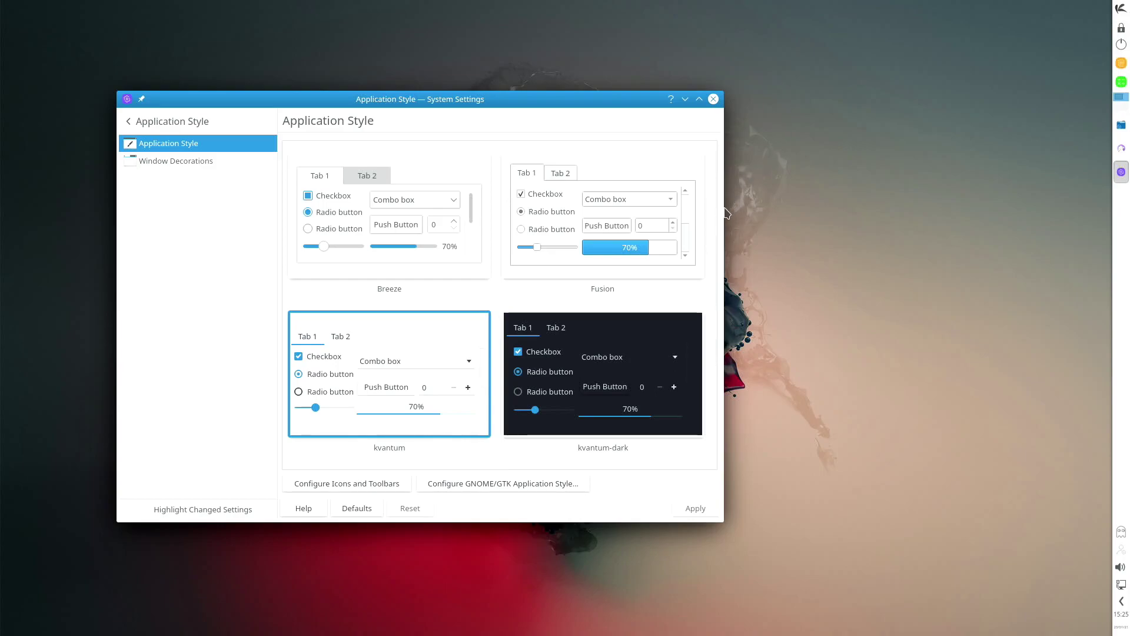
{"action": "scroll", "coordinate": [712, 229], "scroll_direction": "down", "scroll_amount": 2}
{"action": "scroll", "coordinate": [712, 228], "scroll_direction": "down", "scroll_amount": 5}
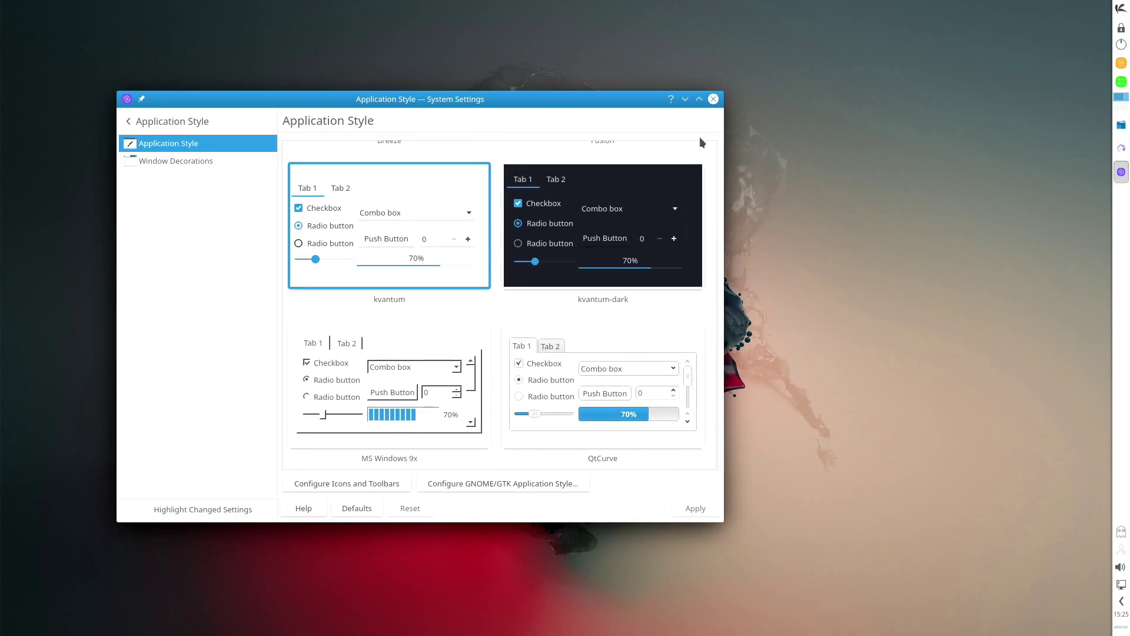
{"action": "left_click", "coordinate": [239, 161]}
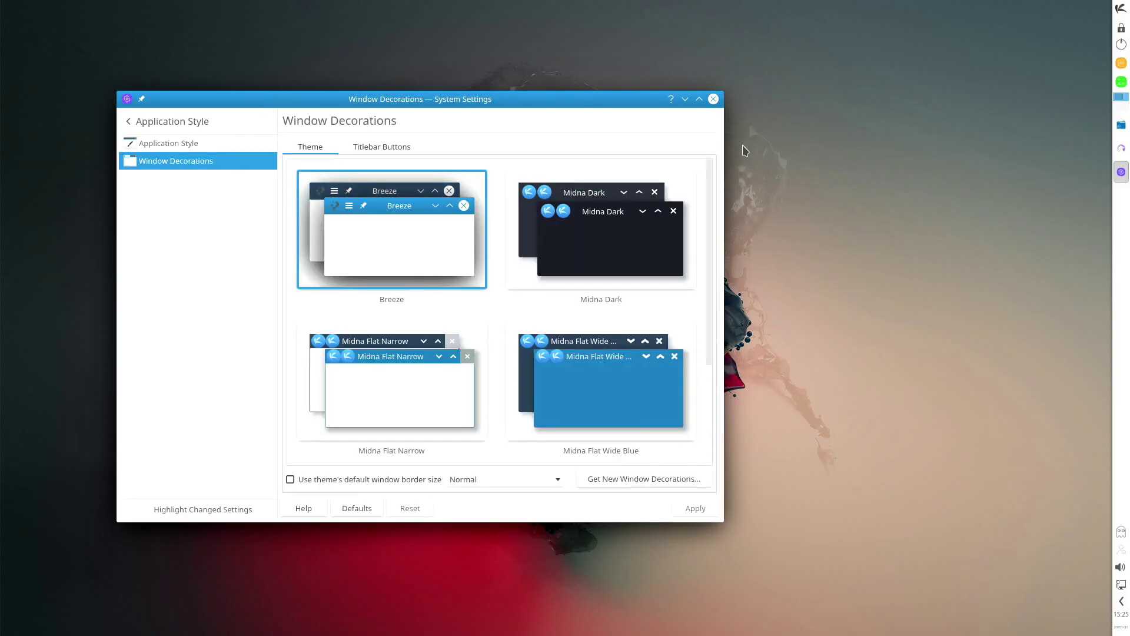
{"action": "scroll", "coordinate": [711, 201], "scroll_direction": "down", "scroll_amount": 5}
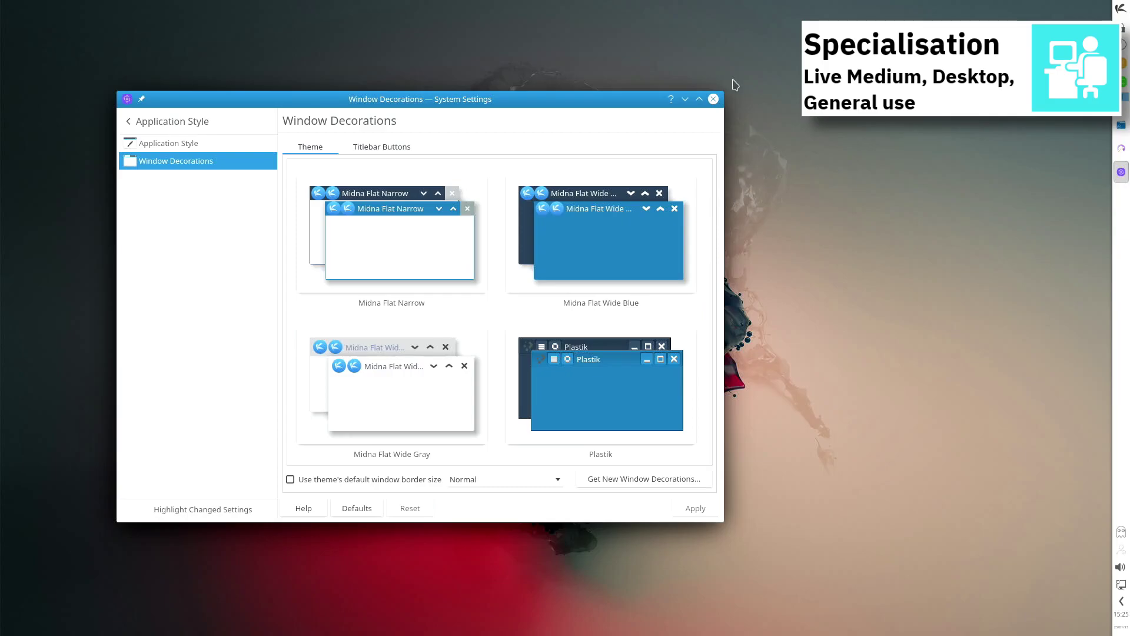
- Go back to the main settings list and view the Colors, Fonts, Font Management and Icons settings
{"action": "left_click", "coordinate": [217, 113]}
{"action": "key", "text": "Down"}
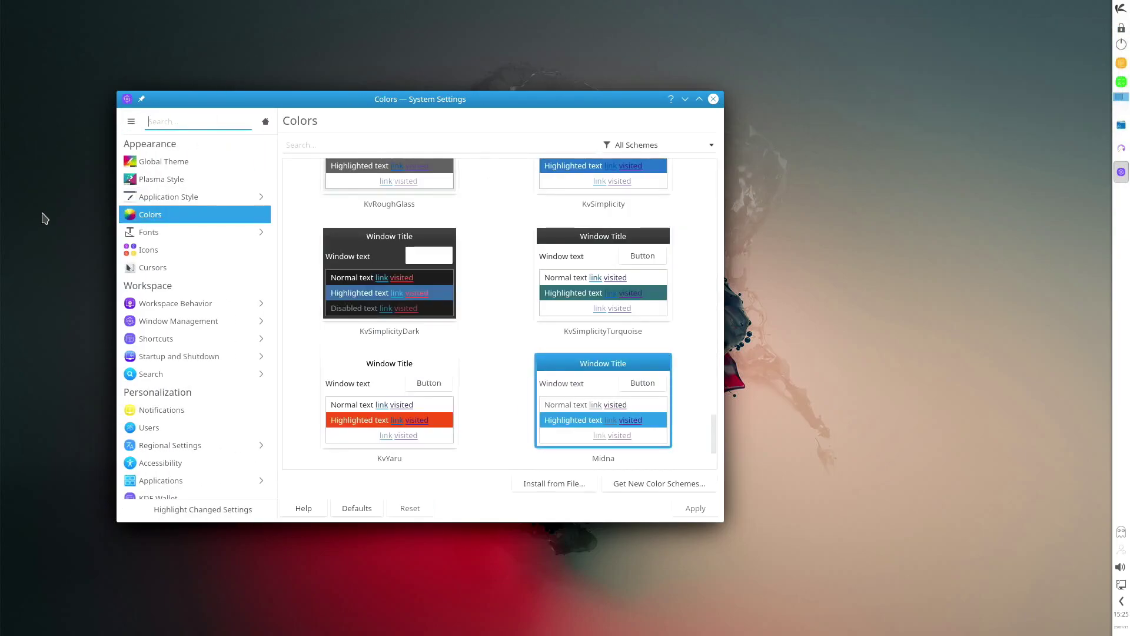
{"action": "left_click", "coordinate": [121, 233]}
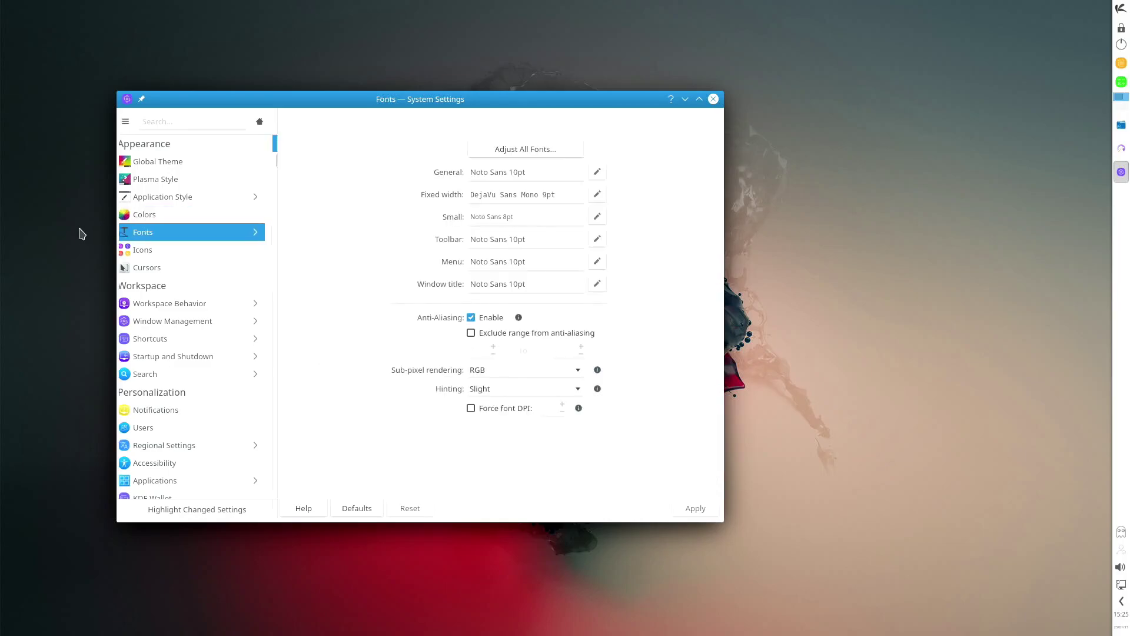
{"action": "key", "text": "Down"}
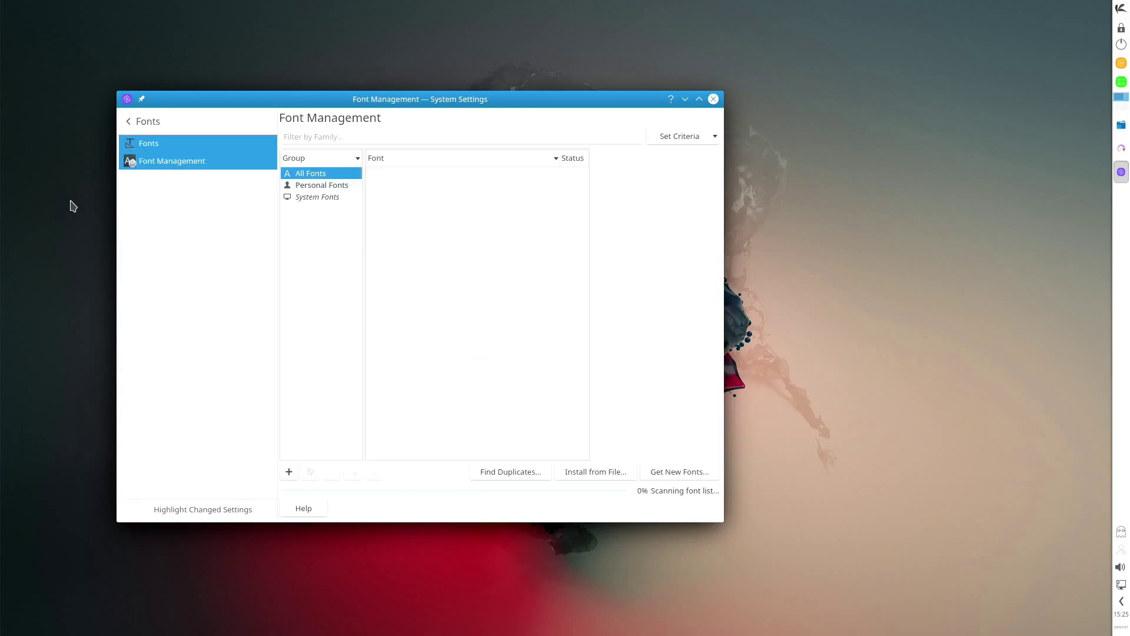
{"action": "left_click", "coordinate": [125, 126]}
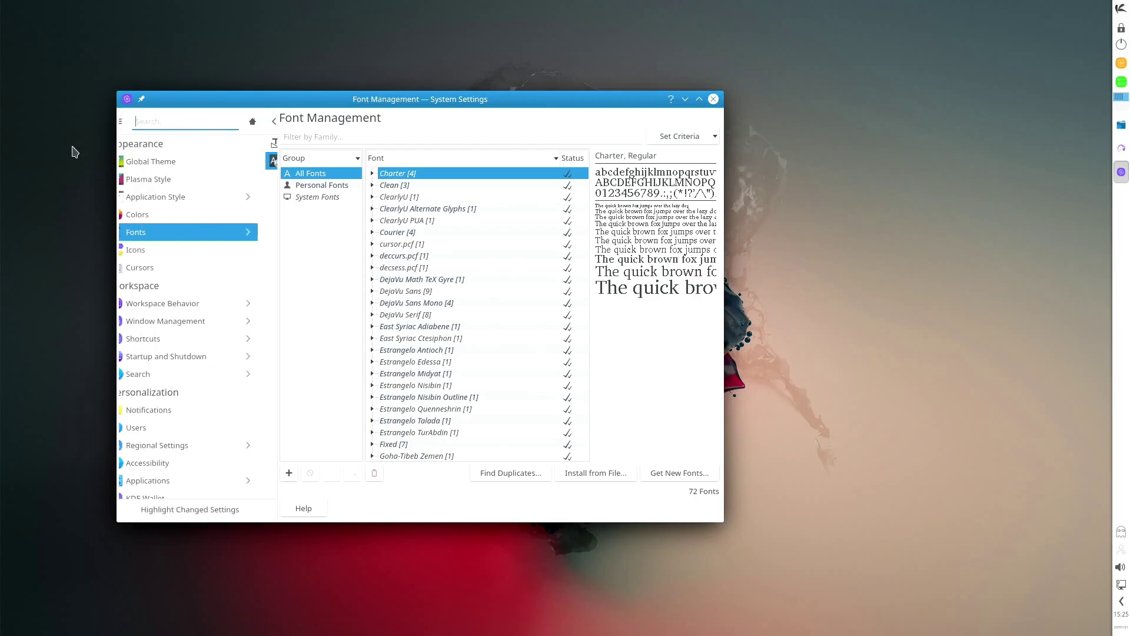
{"action": "key", "text": "Down"}
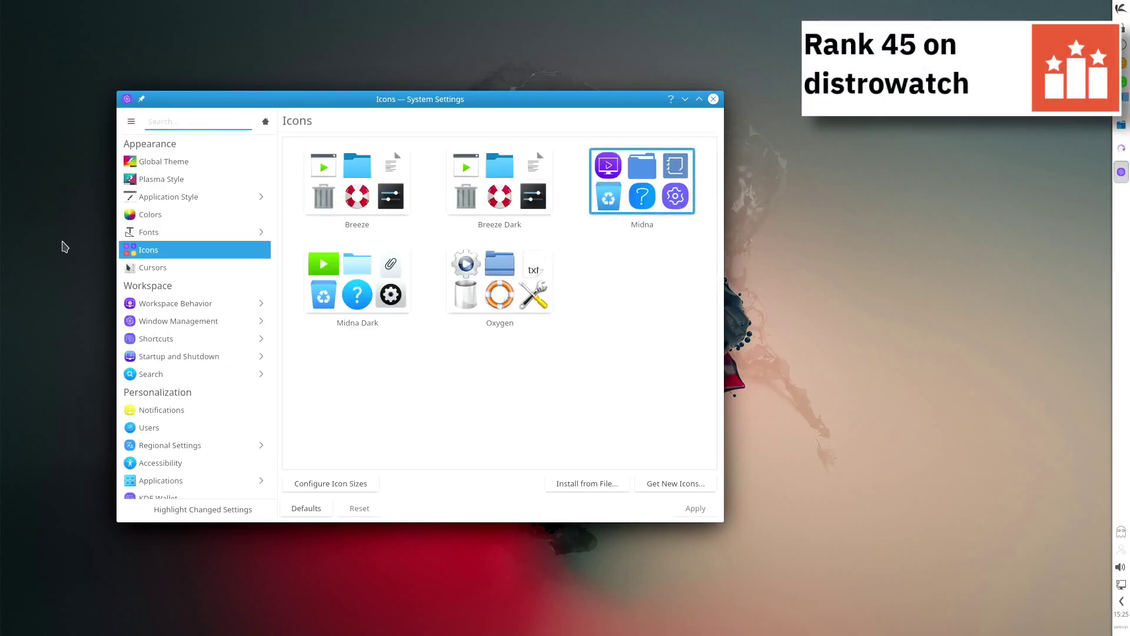
{"action": "key", "text": "Down"}
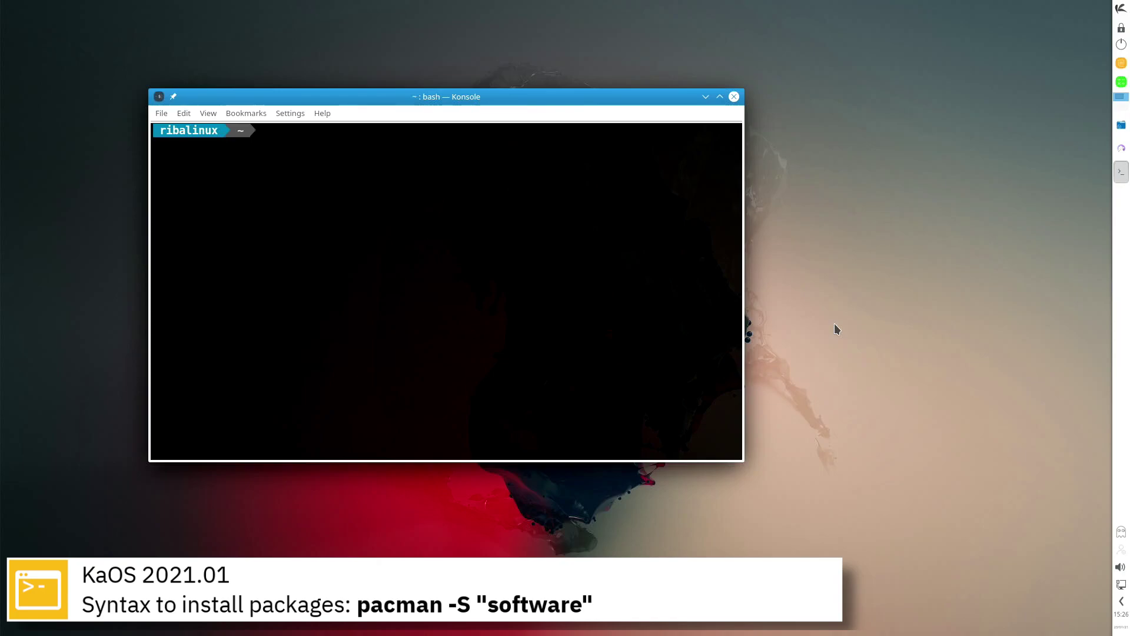
- Install the mc package in Konsole with sudo pacman -S mc and accept the installation
{"action": "type", "text": "pacman -S mc"}
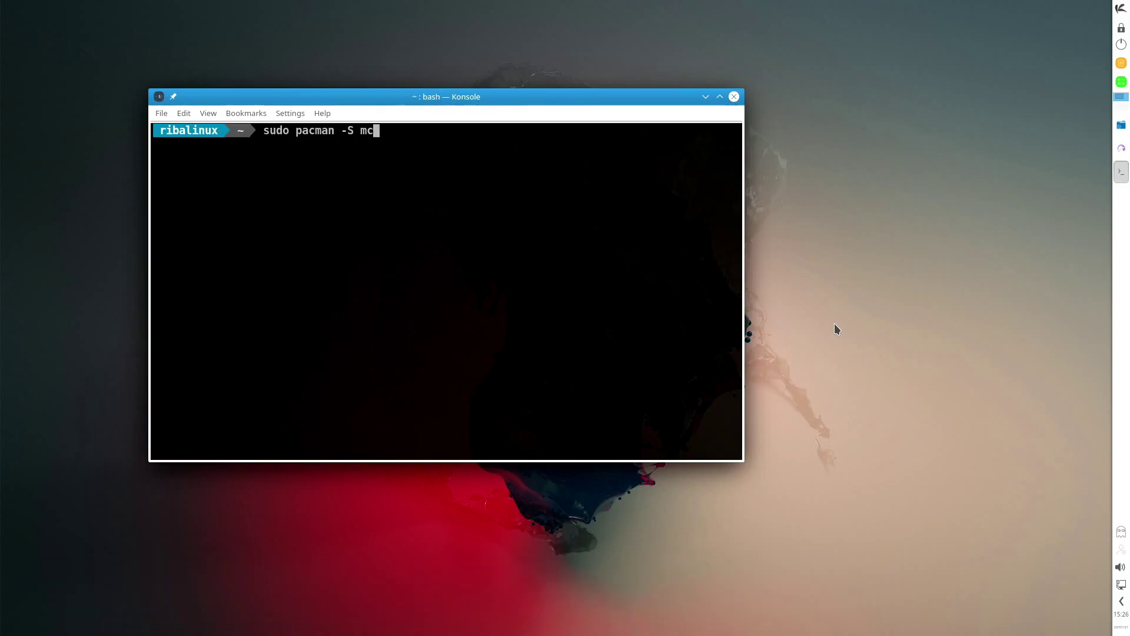
{"action": "key", "text": "Return"}
{"action": "type", "text": "y"}
{"action": "key", "text": "Return"}
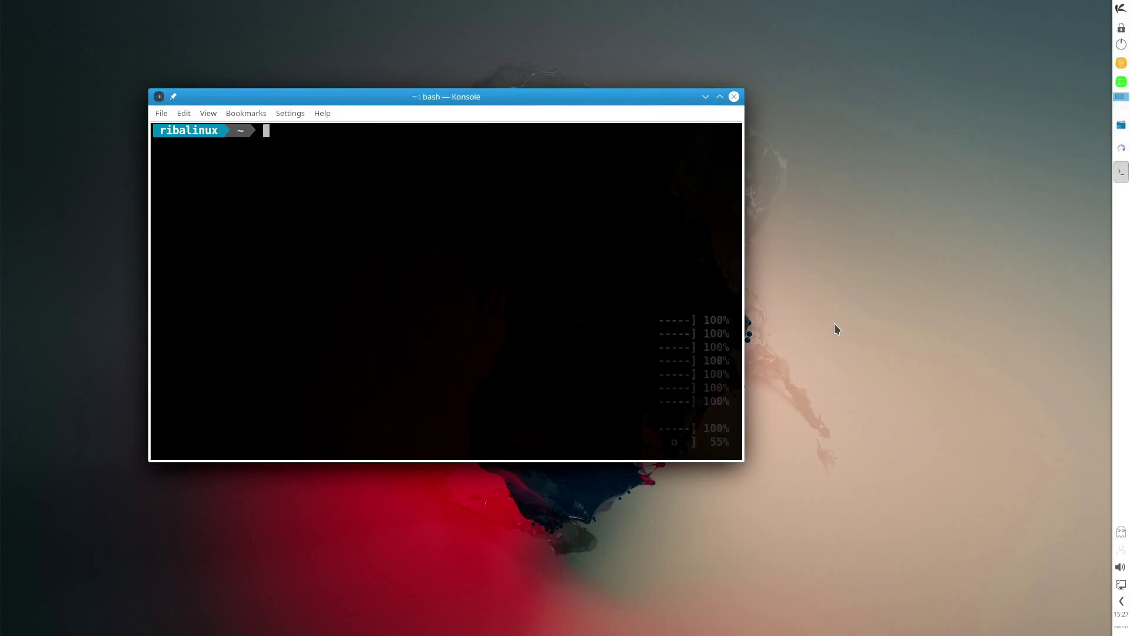
- Show the kernel and system information in the terminal with uname -a, and close the terminal session
{"action": "type", "text": "uname -a"}
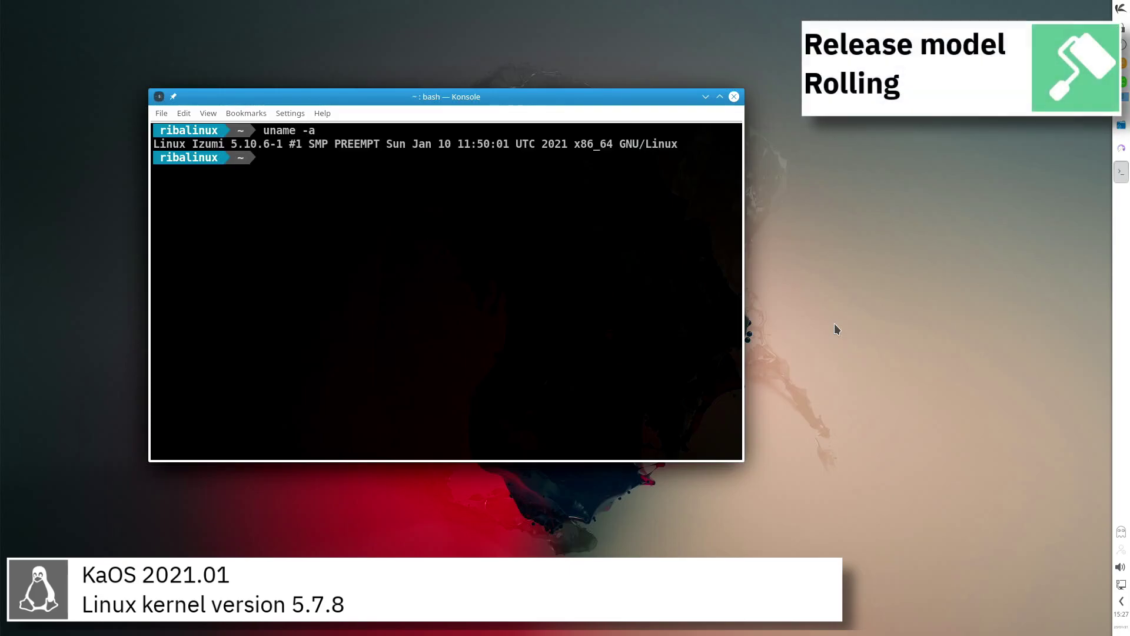
{"action": "key", "text": "ctrl+d"}
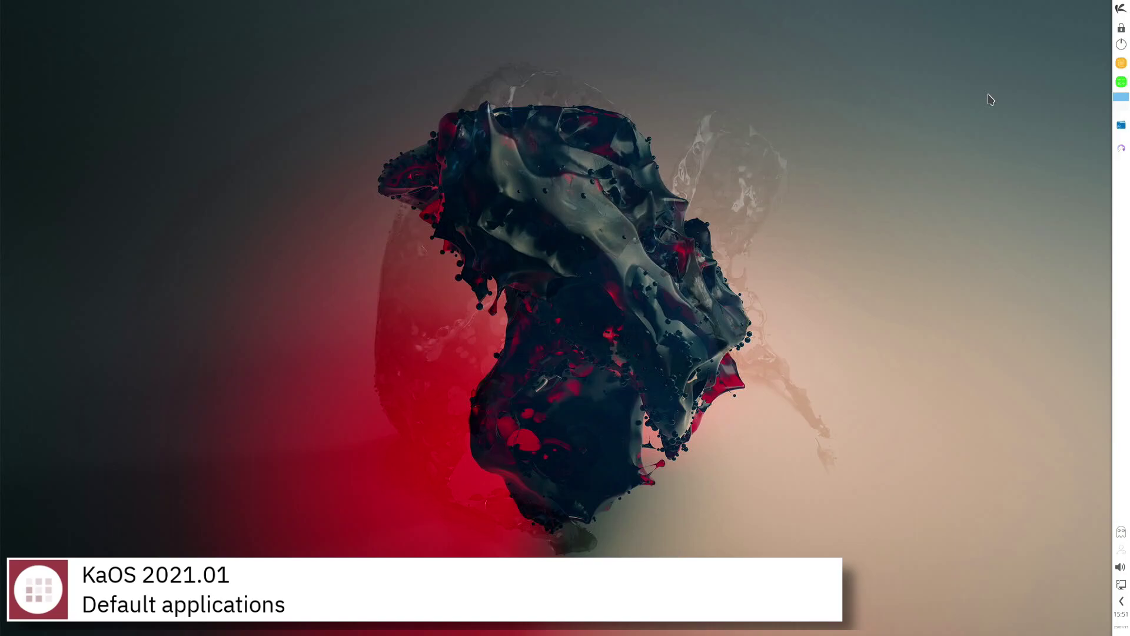
- Launch Qt Designer from the Development applications to view it, and close its window
{"action": "left_click", "coordinate": [1120, 8]}
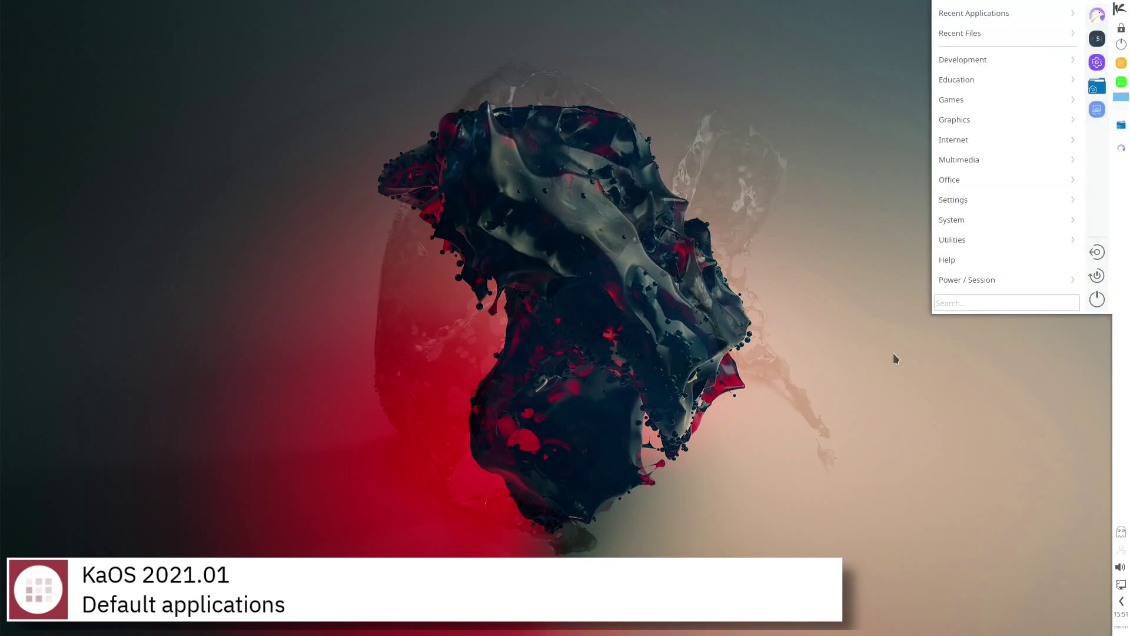
{"action": "mouse_move", "coordinate": [937, 62]}
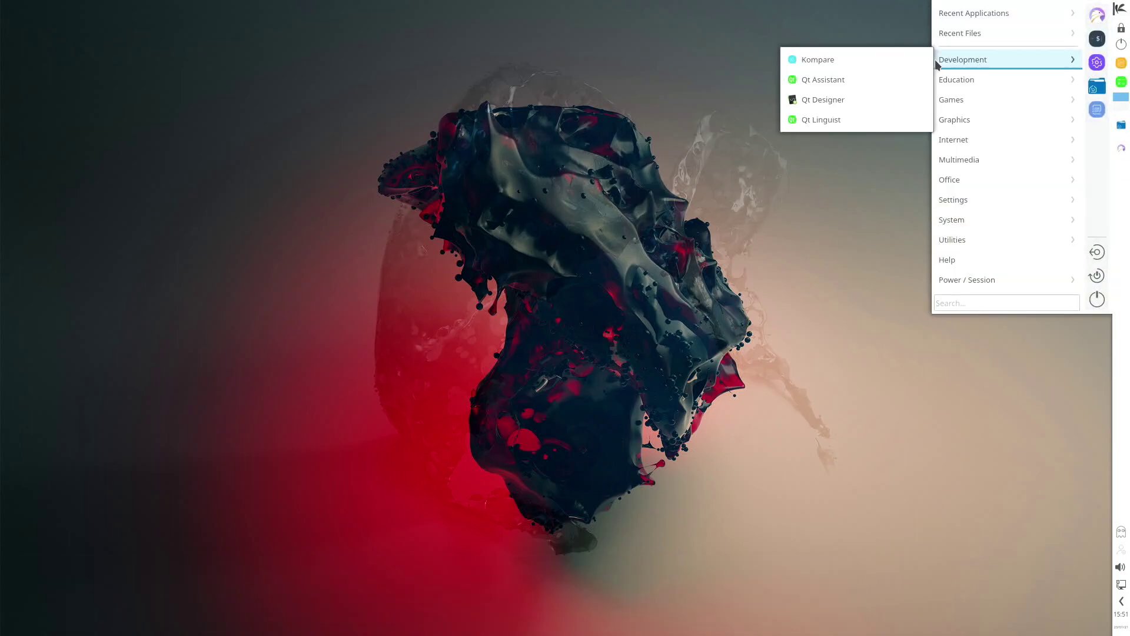
{"action": "left_click", "coordinate": [885, 99]}
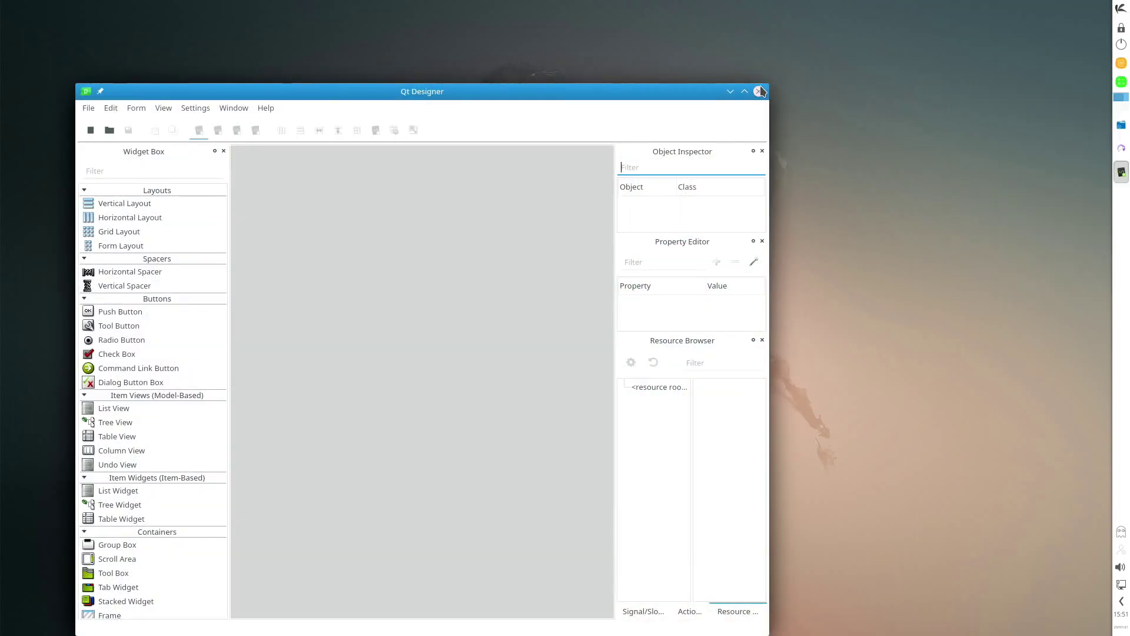
{"action": "left_click", "coordinate": [760, 92]}
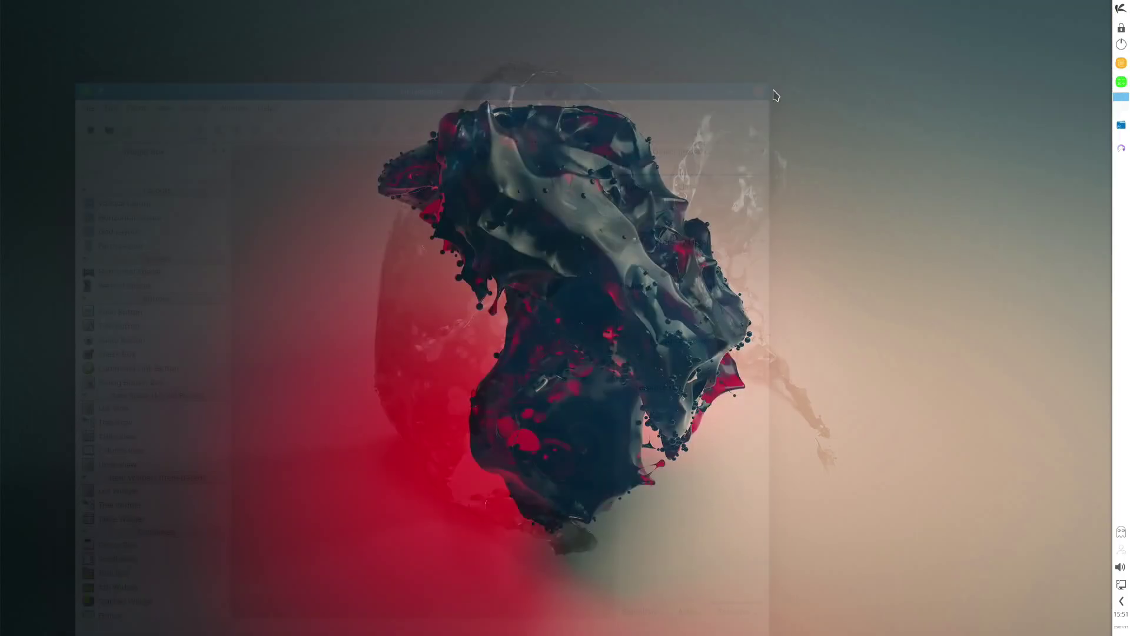
- Launch LibreOffice Math from the Science group of the Education applications
{"action": "left_click", "coordinate": [1119, 8]}
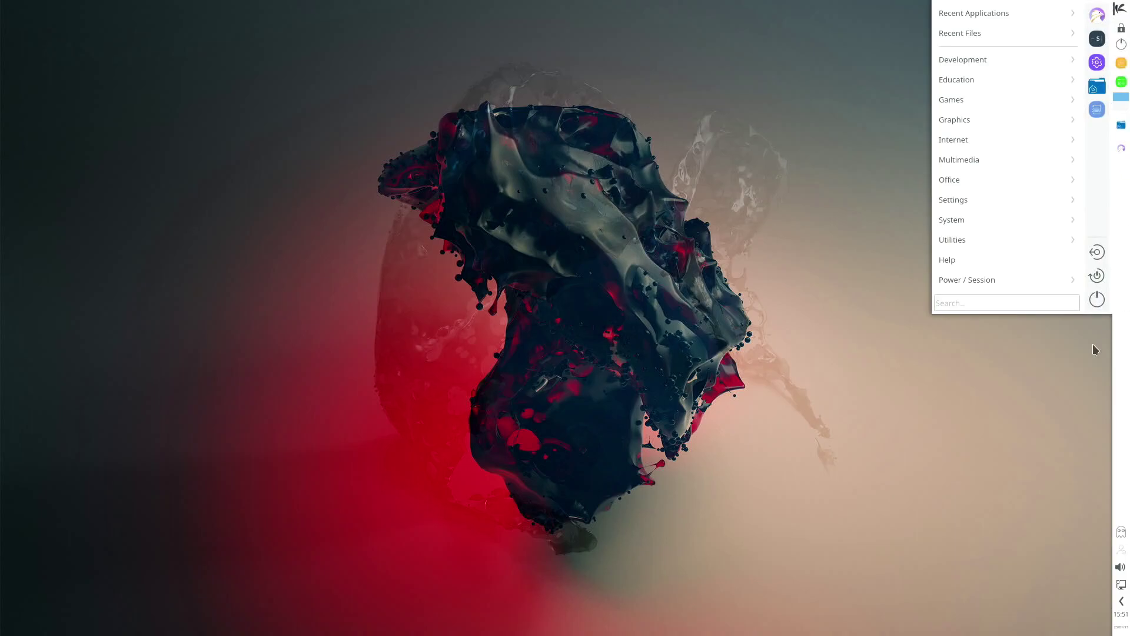
{"action": "mouse_move", "coordinate": [941, 80]}
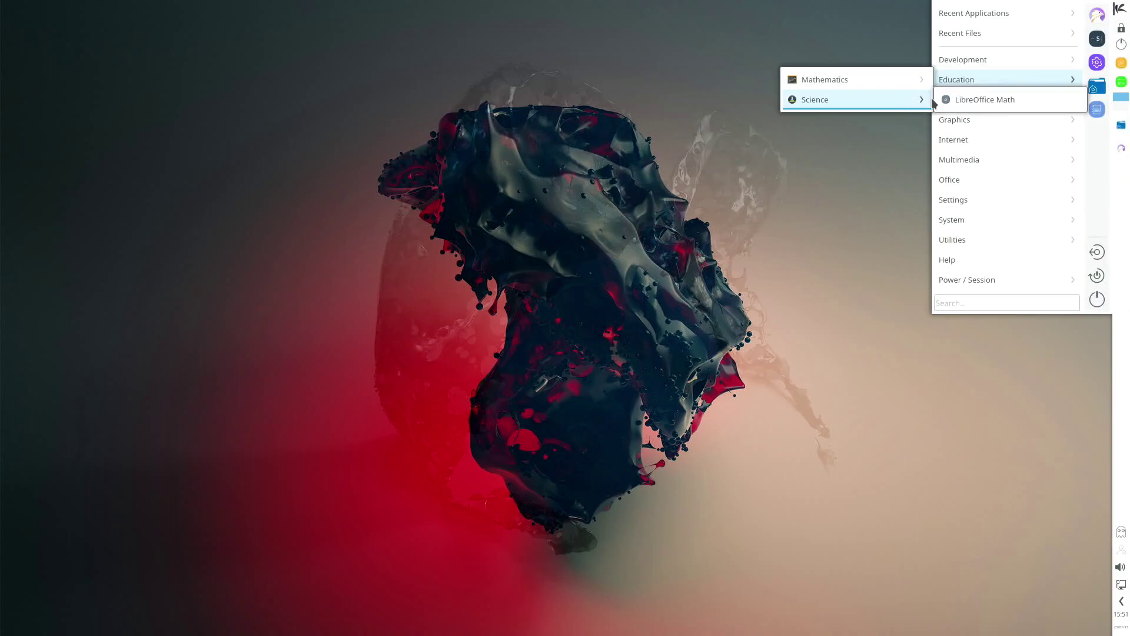
{"action": "left_click", "coordinate": [945, 100]}
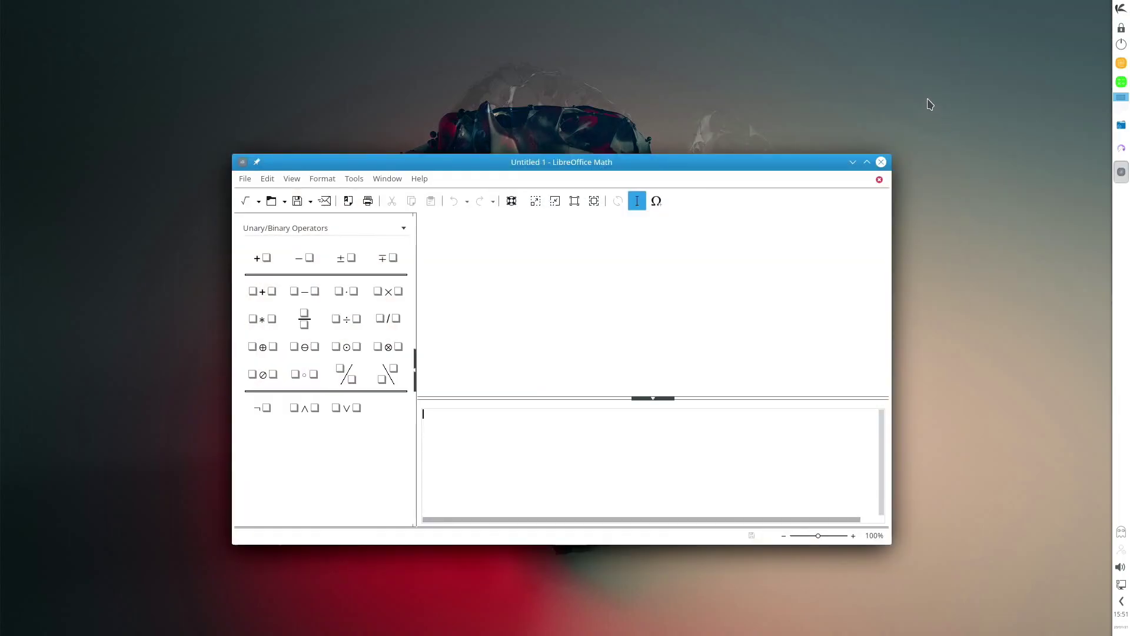
- Close LibreOffice Math, and launch KPatience from the Card Games group to view its game selection before closing it
{"action": "left_click", "coordinate": [881, 162]}
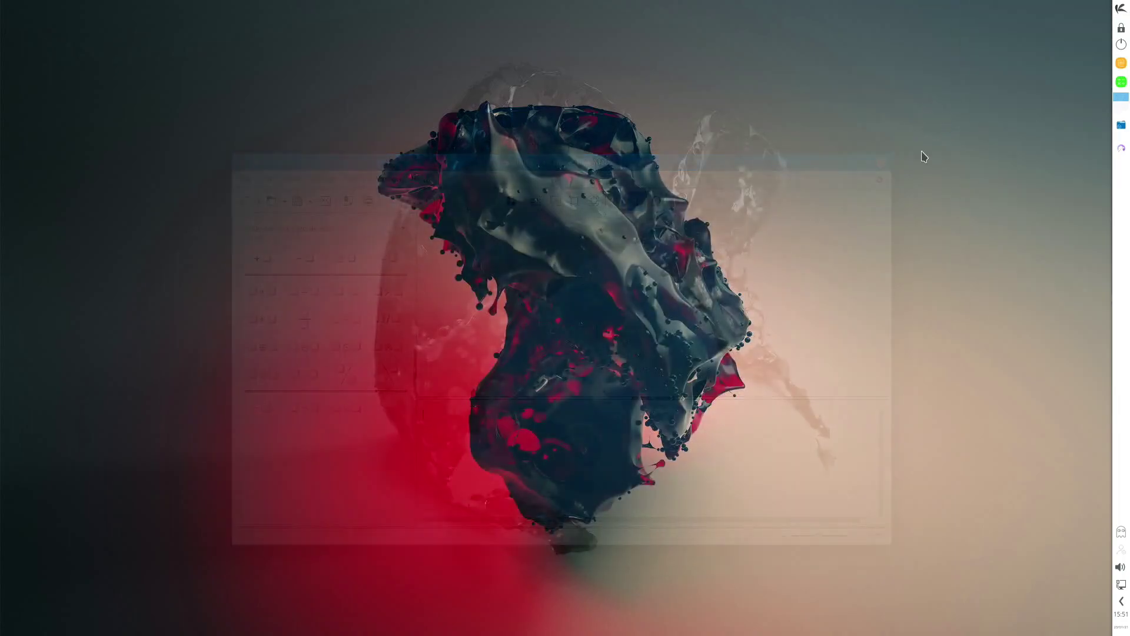
{"action": "left_click", "coordinate": [1122, 8]}
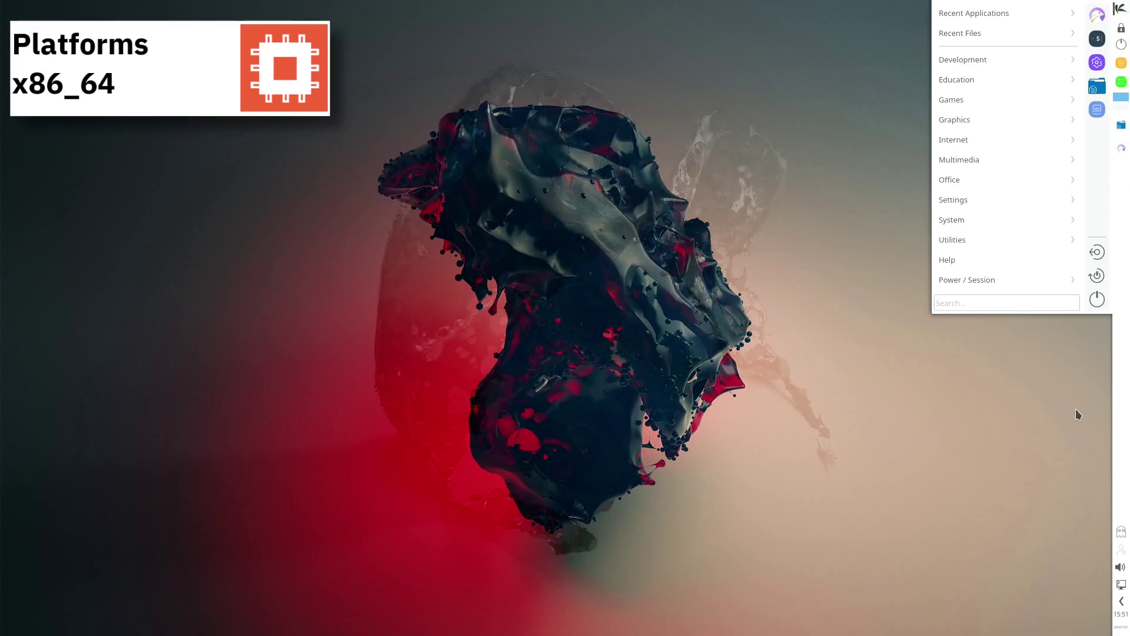
{"action": "mouse_move", "coordinate": [943, 104]}
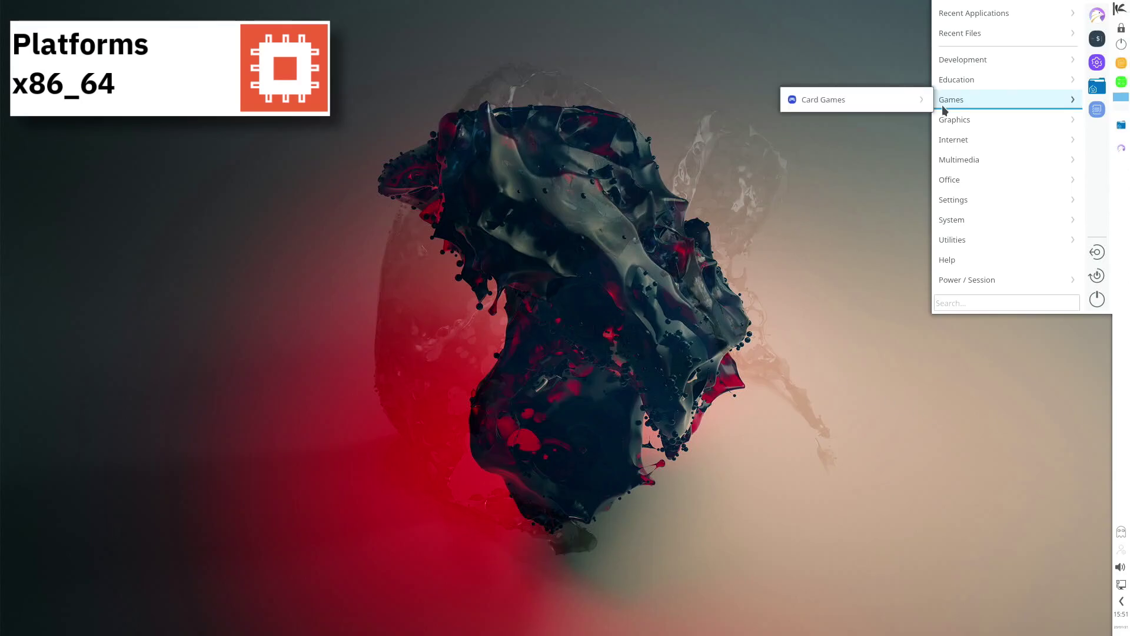
{"action": "left_click", "coordinate": [949, 101]}
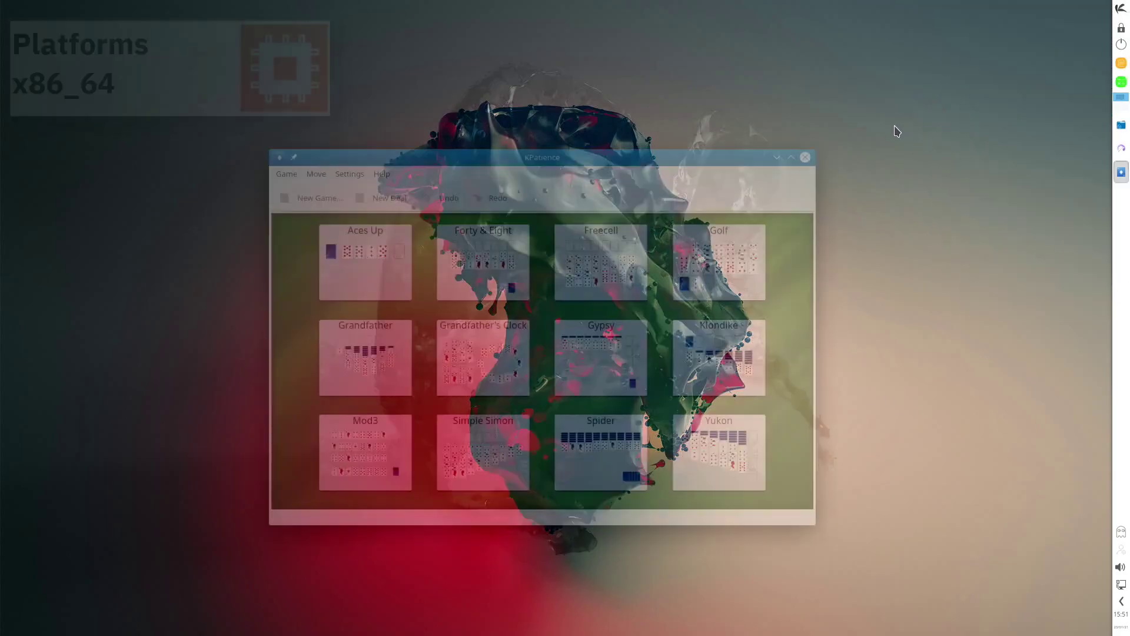
{"action": "left_click", "coordinate": [805, 157]}
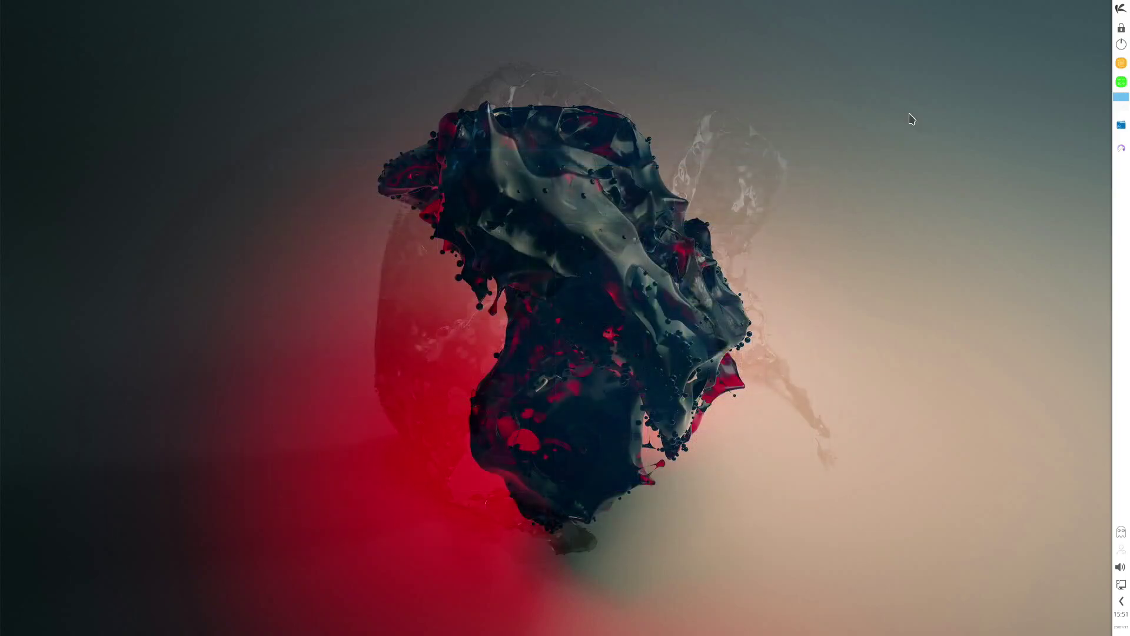
- Launch the Gwenview image viewer from the Graphics applications to view it, and close its window
{"action": "left_click", "coordinate": [1122, 9]}
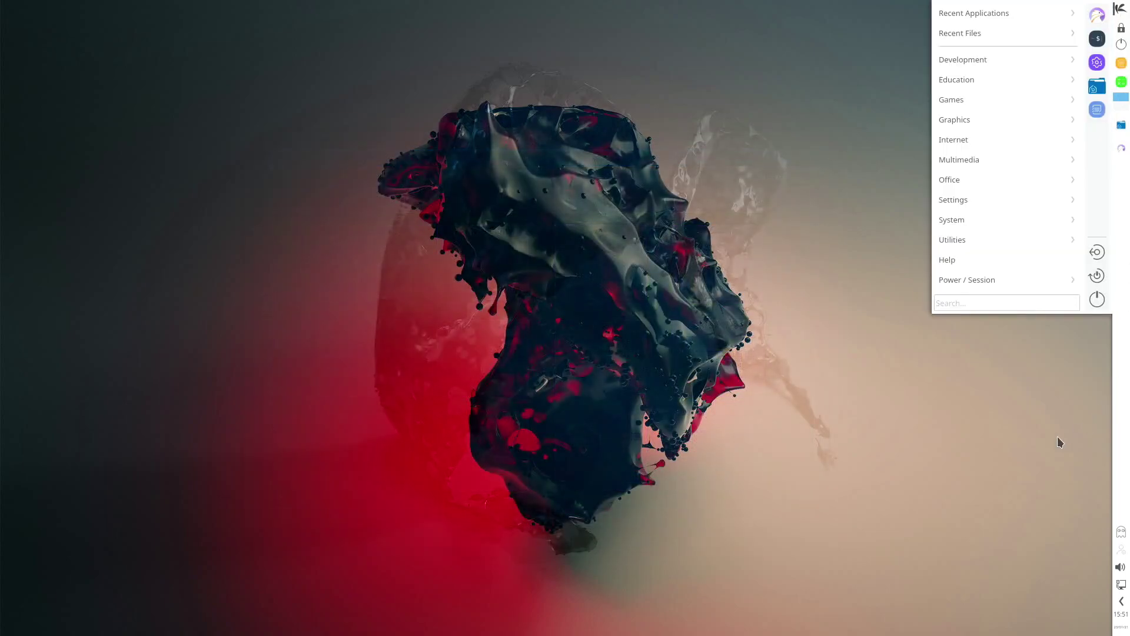
{"action": "mouse_move", "coordinate": [946, 123]}
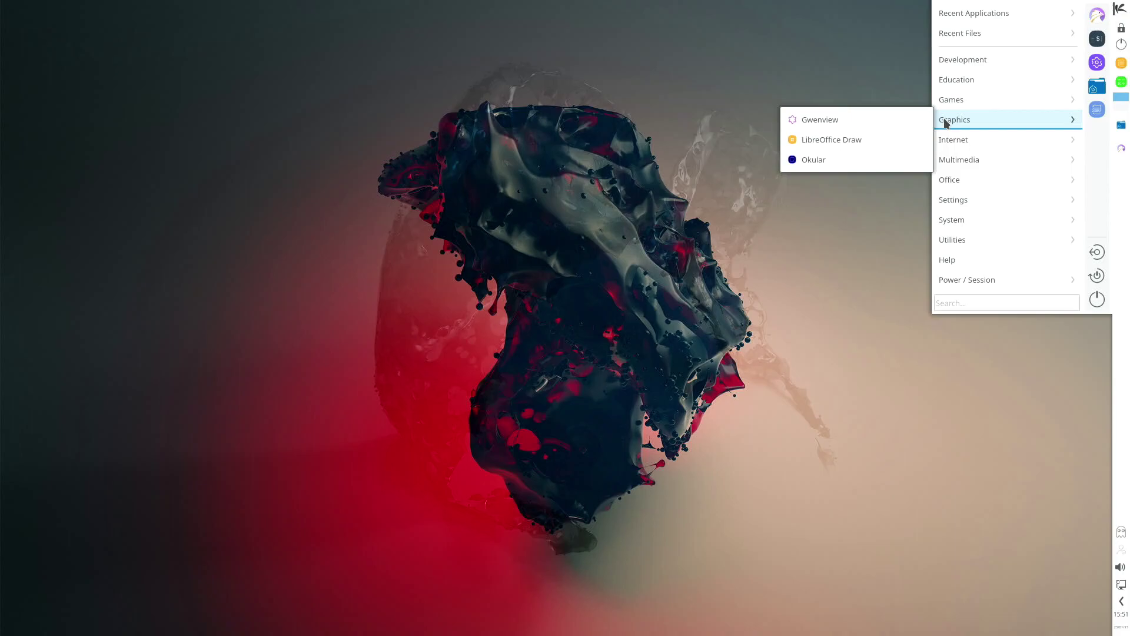
{"action": "left_click", "coordinate": [916, 122]}
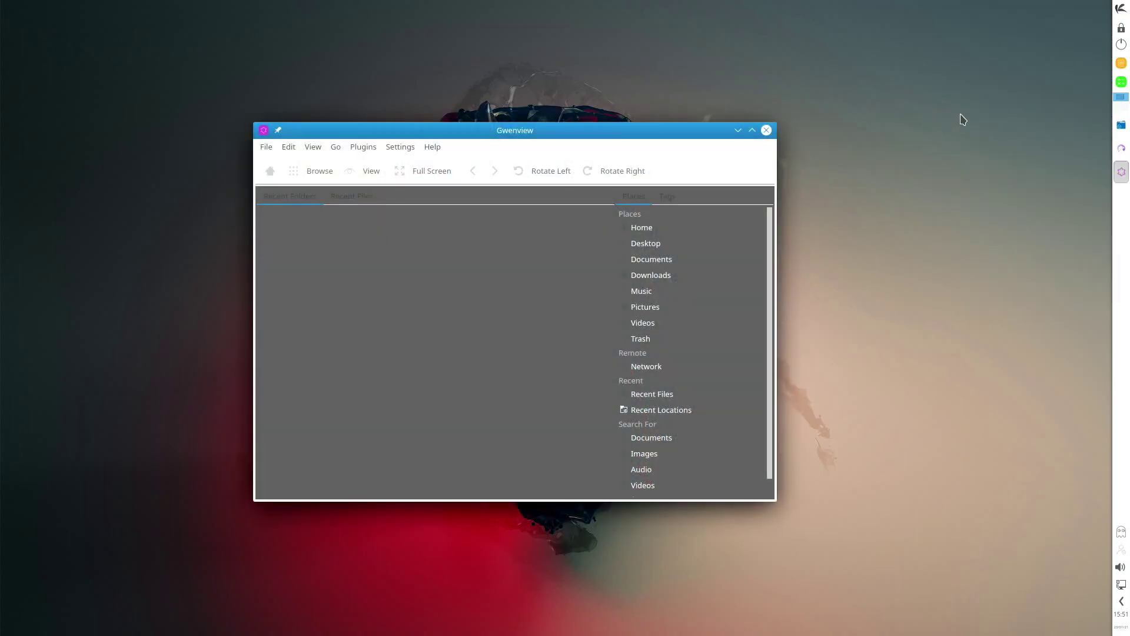
{"action": "left_click", "coordinate": [766, 130]}
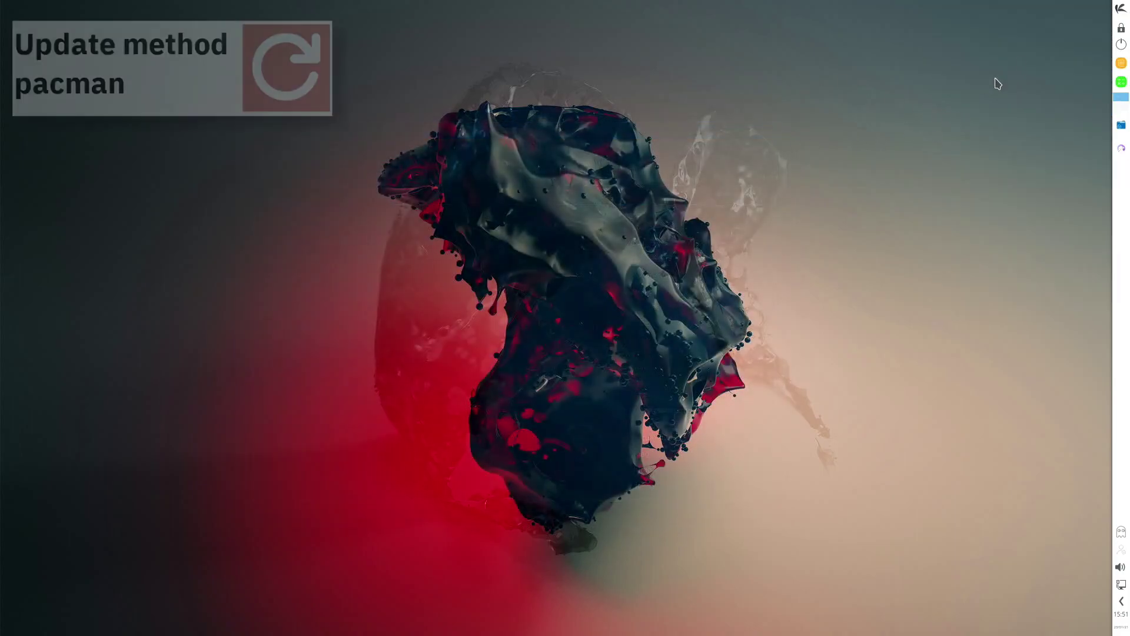
- Launch the Falkon browser from the Internet applications to view its Speed Dial page, and close the browser
{"action": "left_click", "coordinate": [1120, 8]}
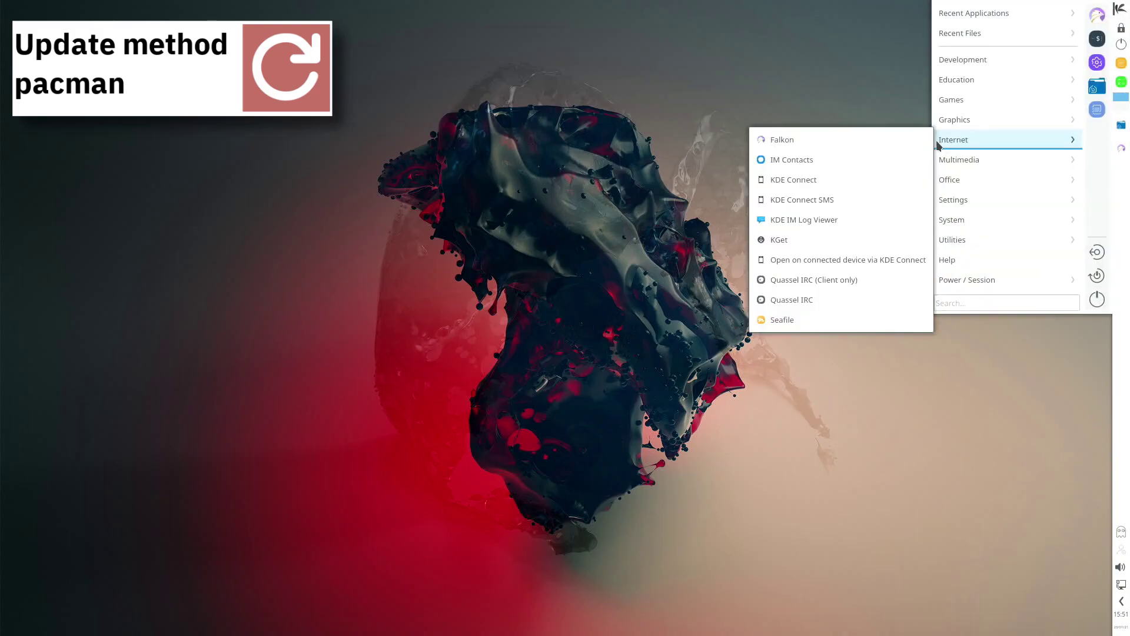
{"action": "left_click", "coordinate": [916, 141]}
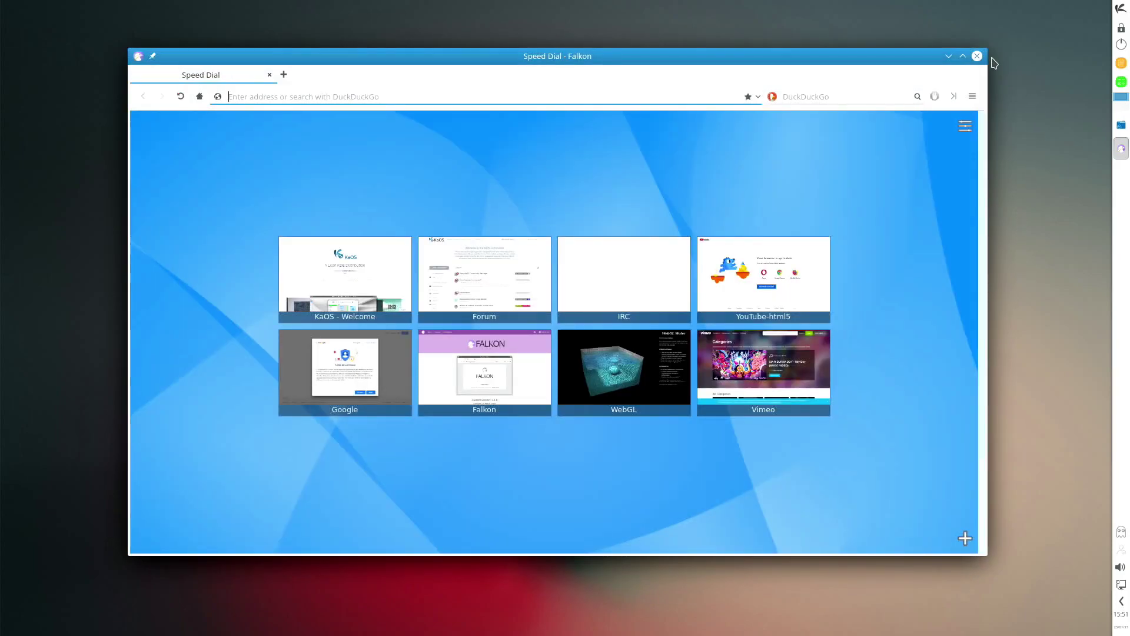
{"action": "left_click", "coordinate": [980, 59]}
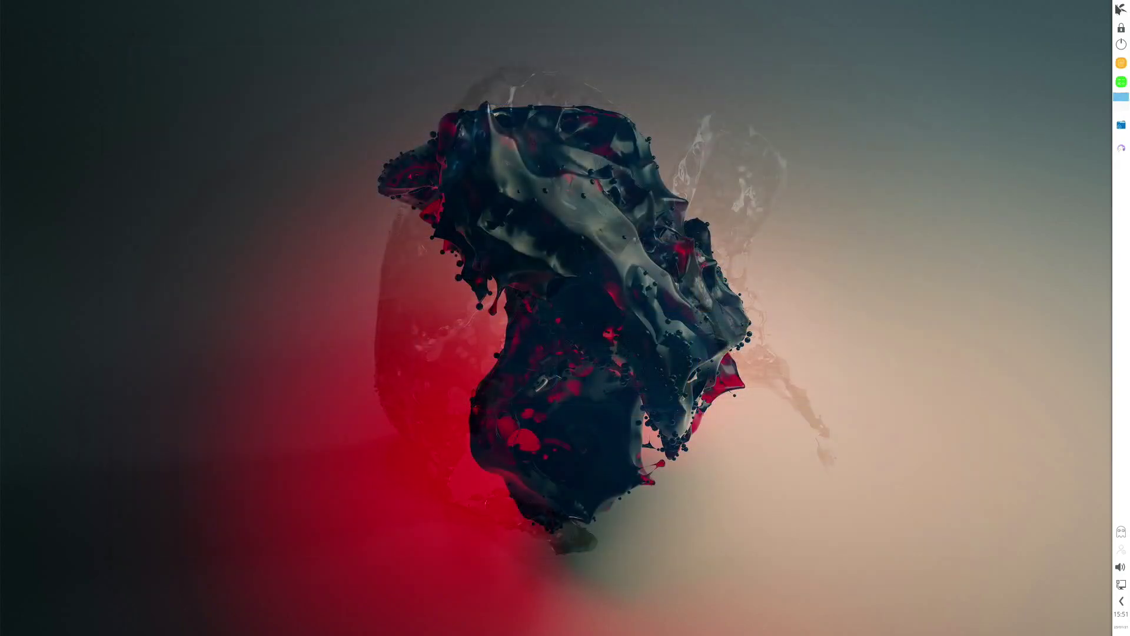
- Launch mpv Media Player from the Multimedia applications to view it, and close its window
{"action": "left_click", "coordinate": [1119, 9]}
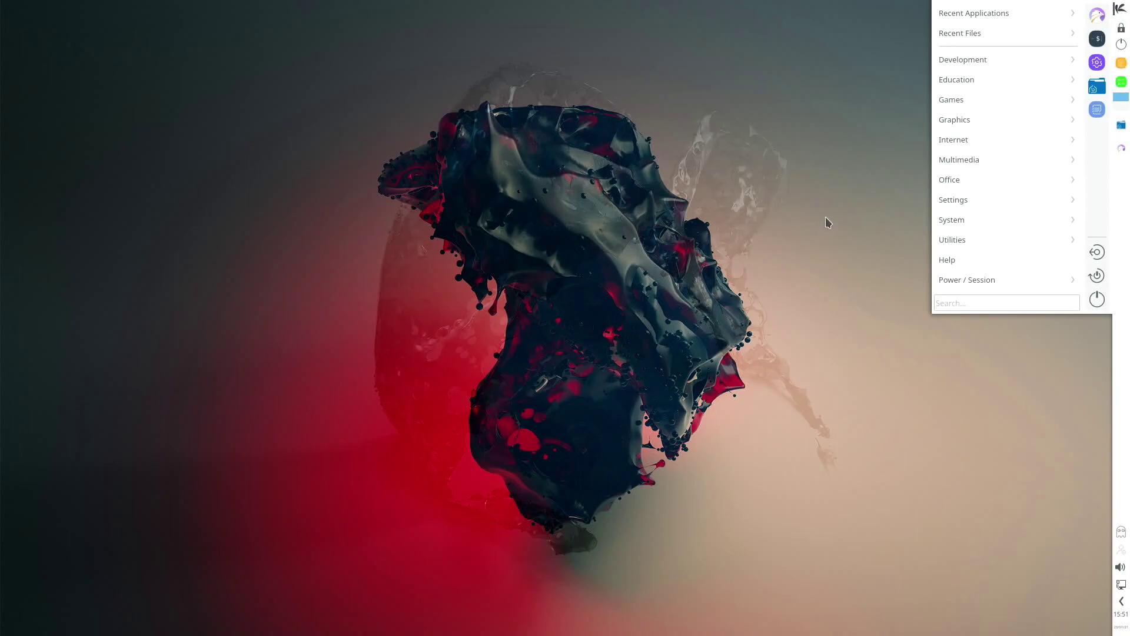
{"action": "mouse_move", "coordinate": [952, 158]}
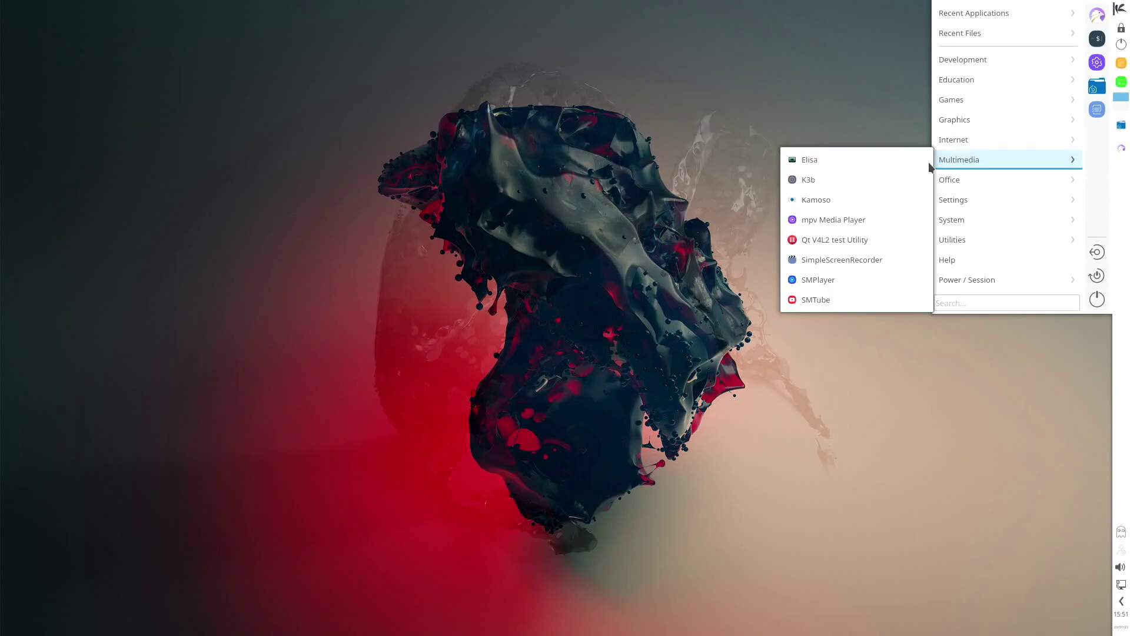
{"action": "left_click", "coordinate": [871, 220]}
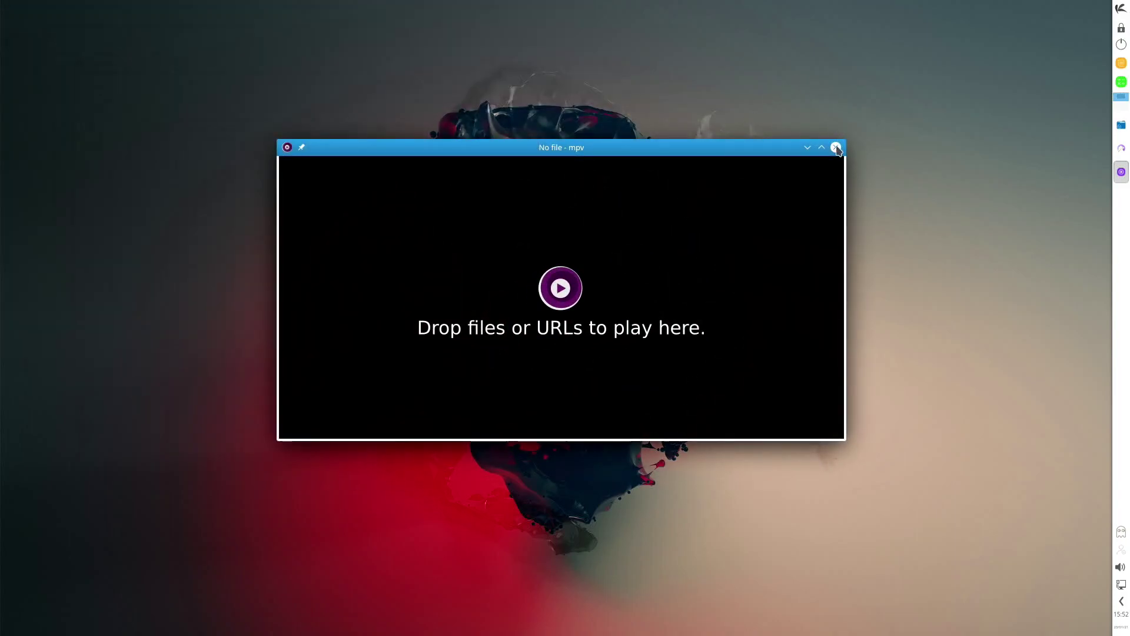
{"action": "left_click", "coordinate": [837, 148]}
- Launch LibreOffice Writer from the Office applications to view its blank document, and close its window
{"action": "left_click", "coordinate": [1120, 9]}
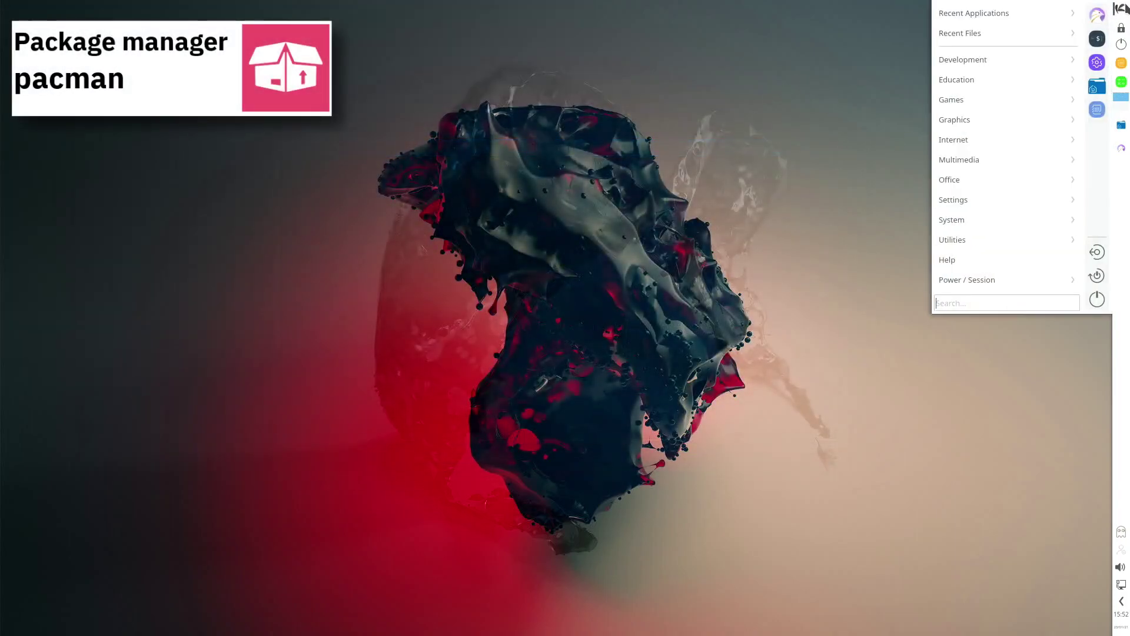
{"action": "mouse_move", "coordinate": [954, 183]}
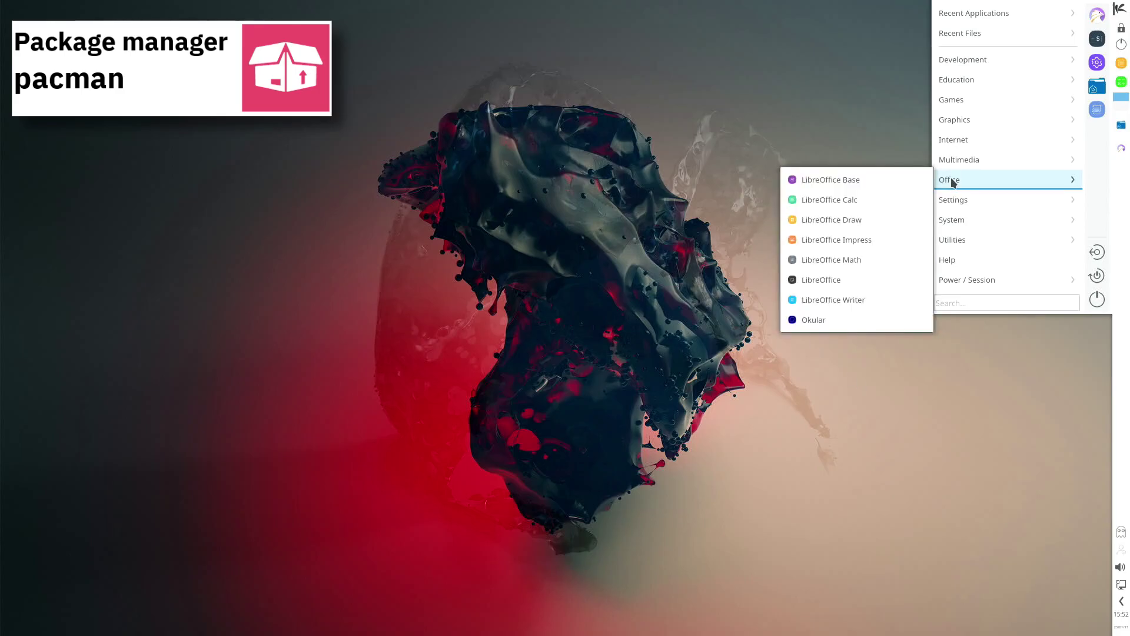
{"action": "left_click", "coordinate": [883, 298]}
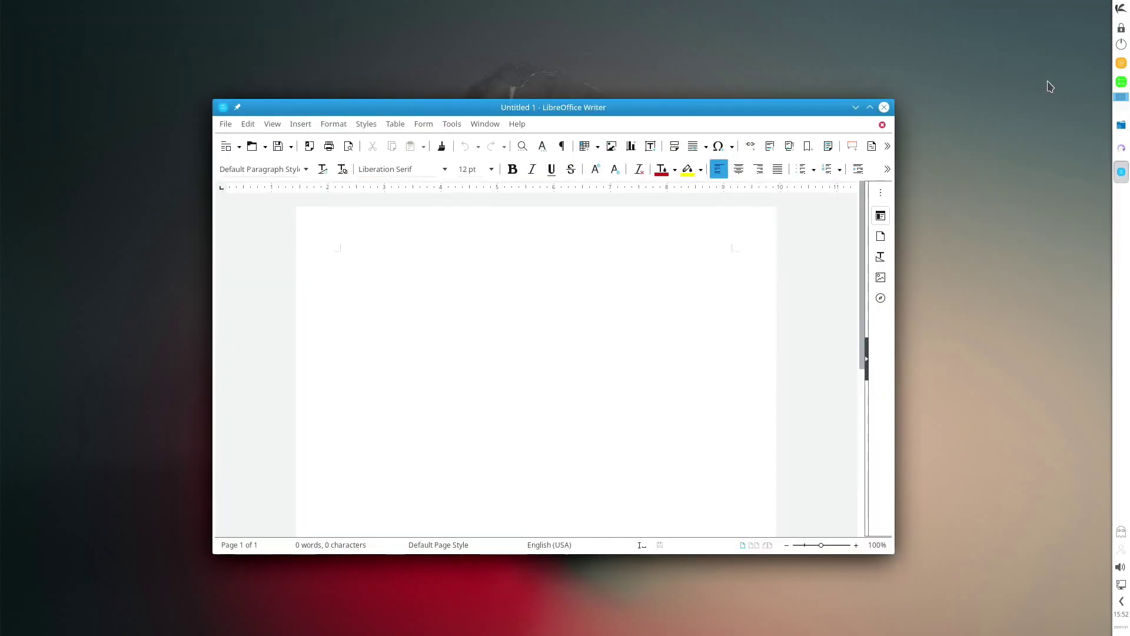
{"action": "left_click", "coordinate": [884, 107]}
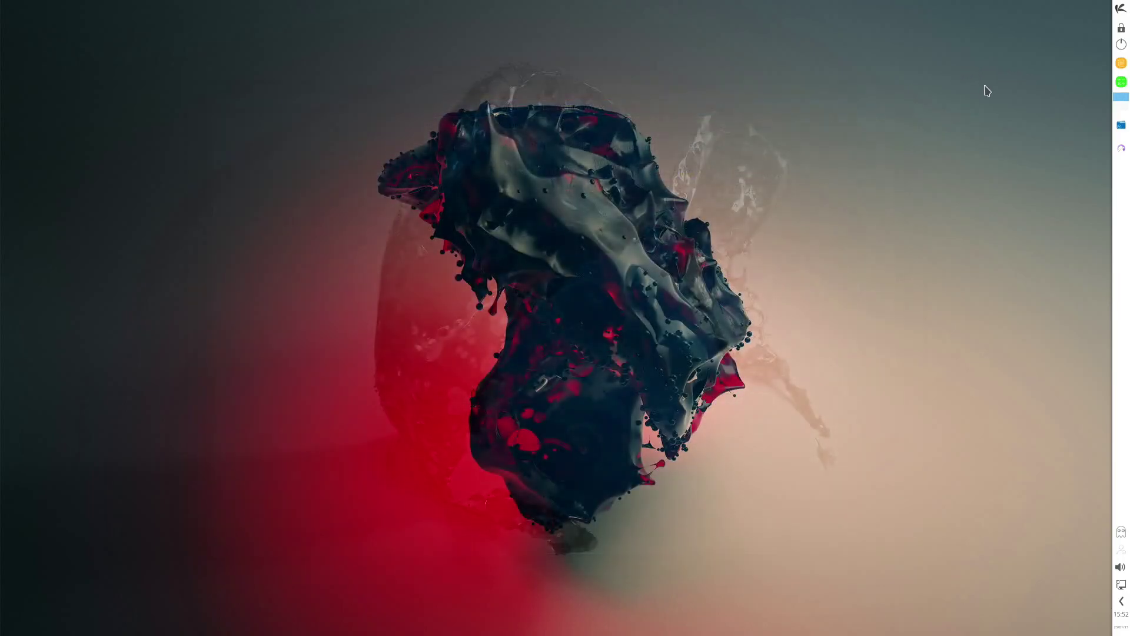
- Launch Kvantum Manager from the Settings applications to view its theme options, and close its window
{"action": "left_click", "coordinate": [1120, 8]}
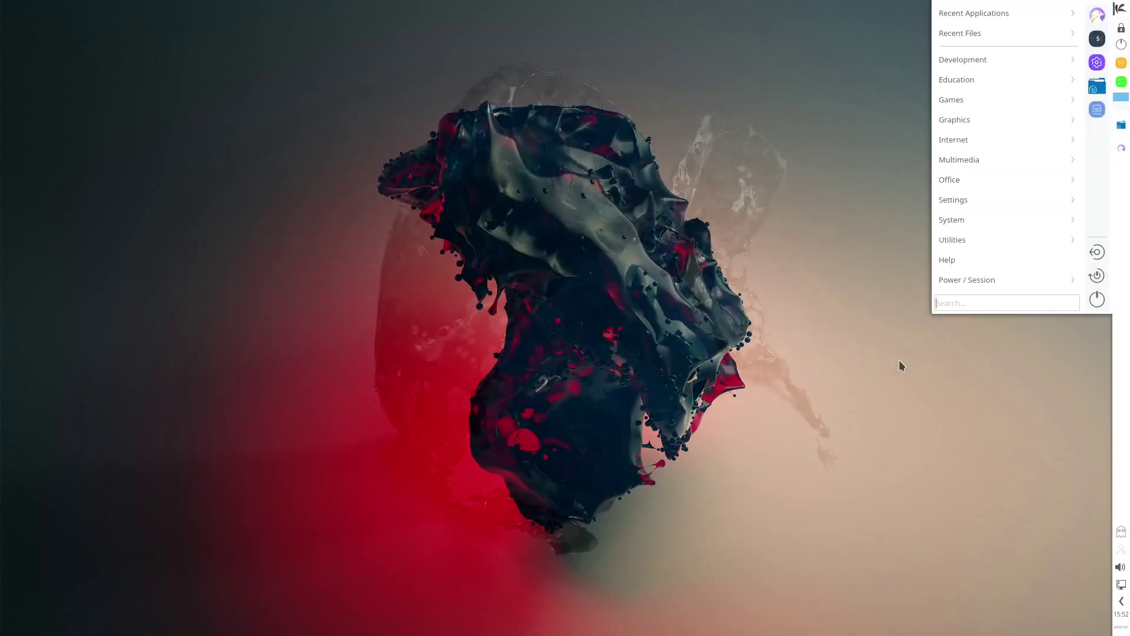
{"action": "mouse_move", "coordinate": [942, 195]}
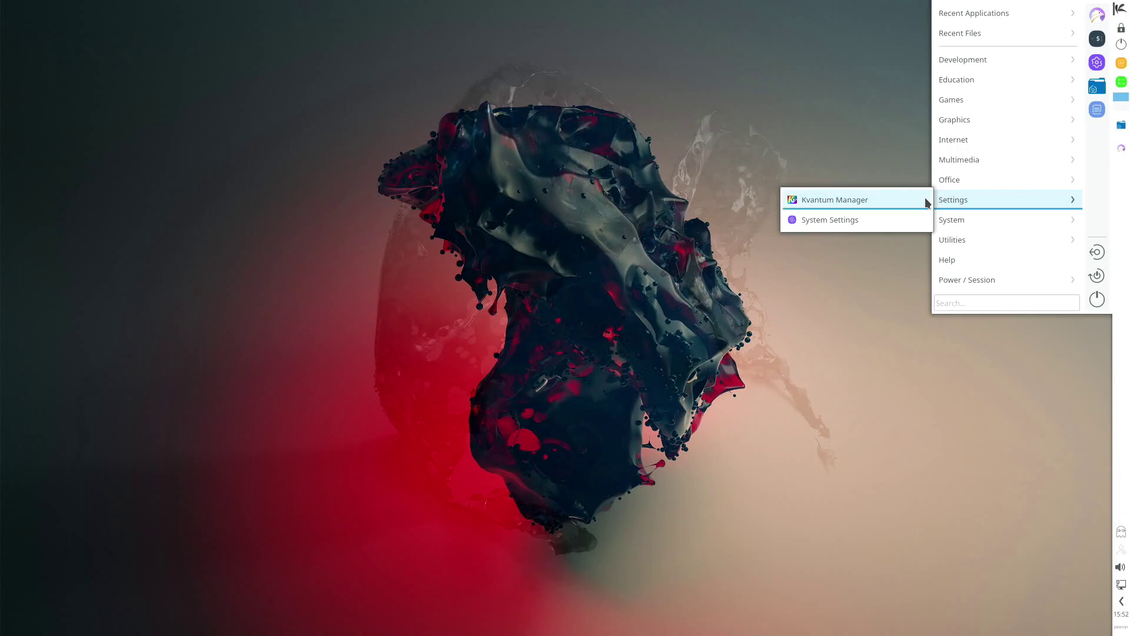
{"action": "left_click", "coordinate": [915, 200]}
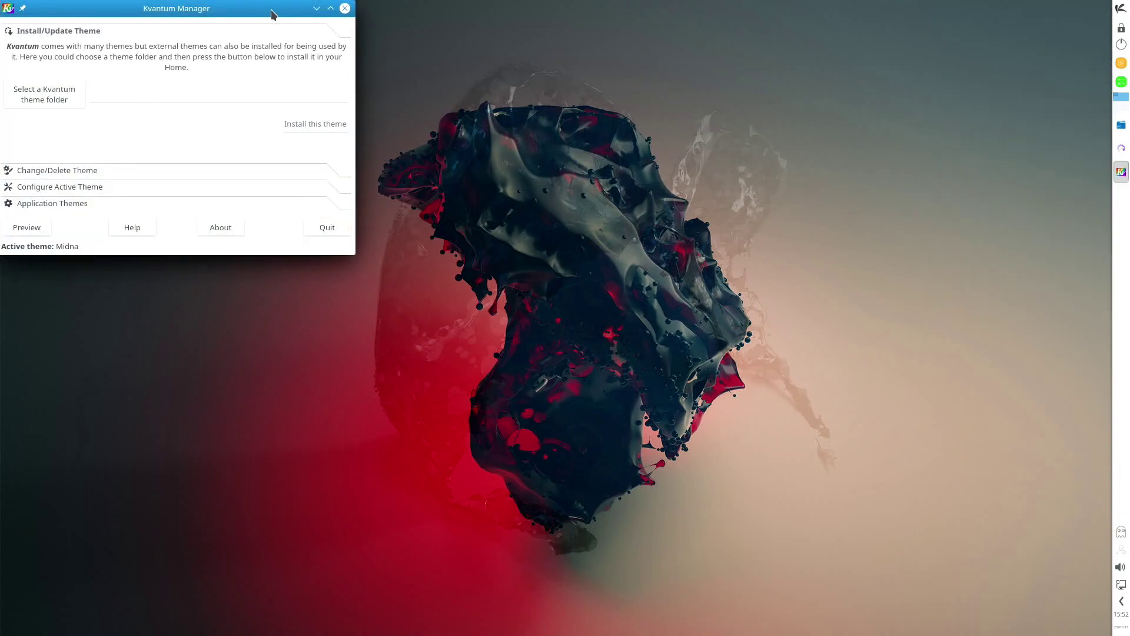
{"action": "left_click", "coordinate": [736, 155]}
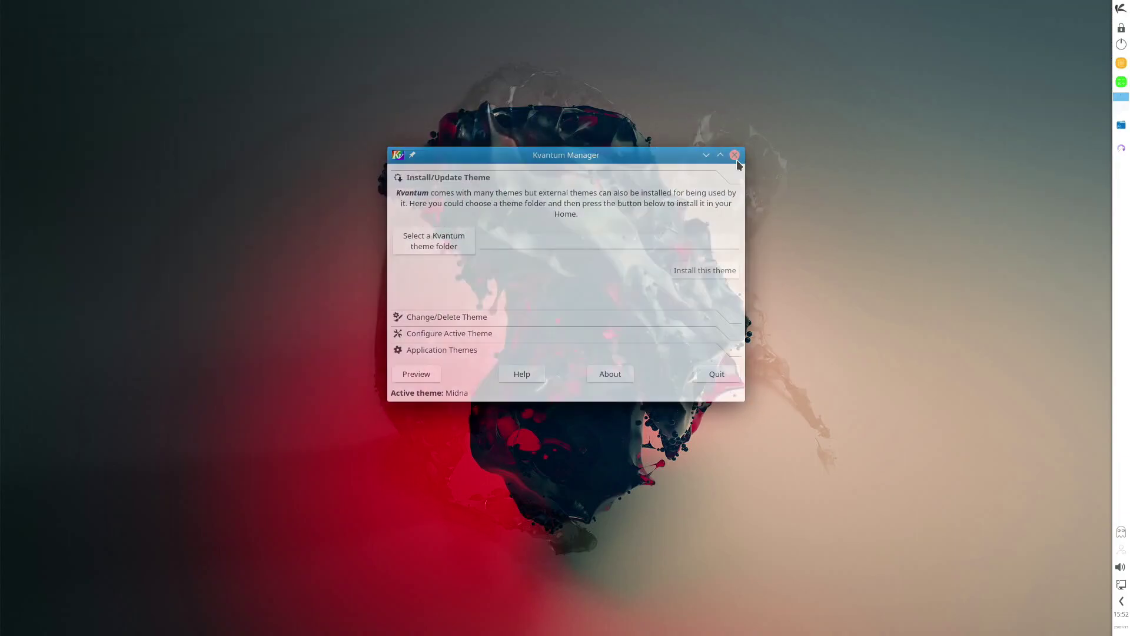
- Launch the Octopi package manager from the System applications to view its package list, and close its window
{"action": "left_click", "coordinate": [1115, 8]}
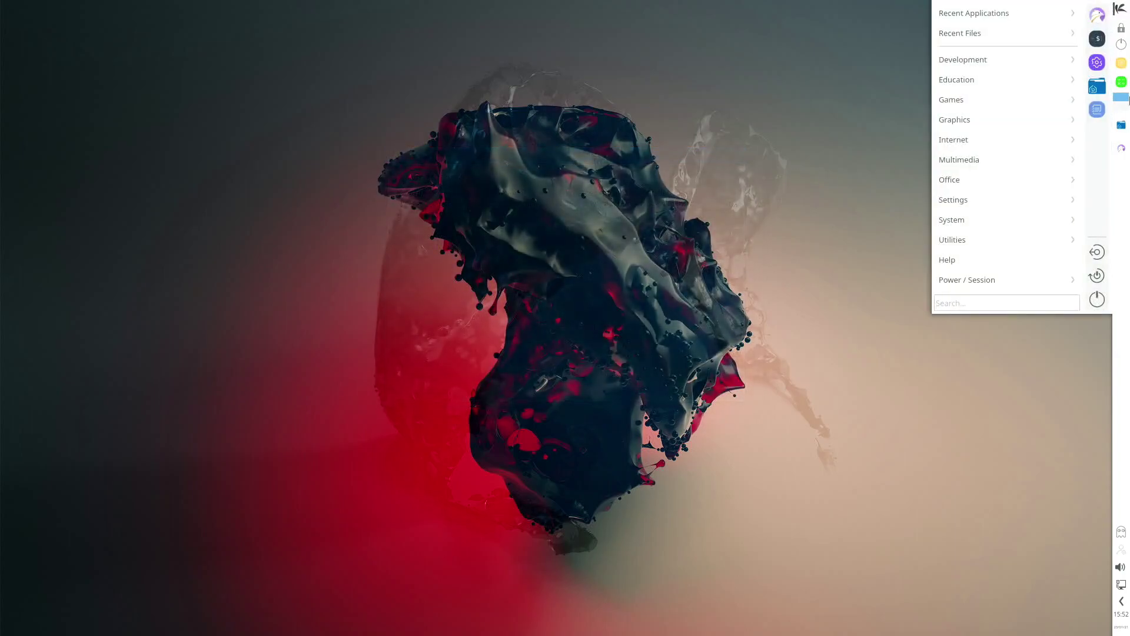
{"action": "mouse_move", "coordinate": [946, 222]}
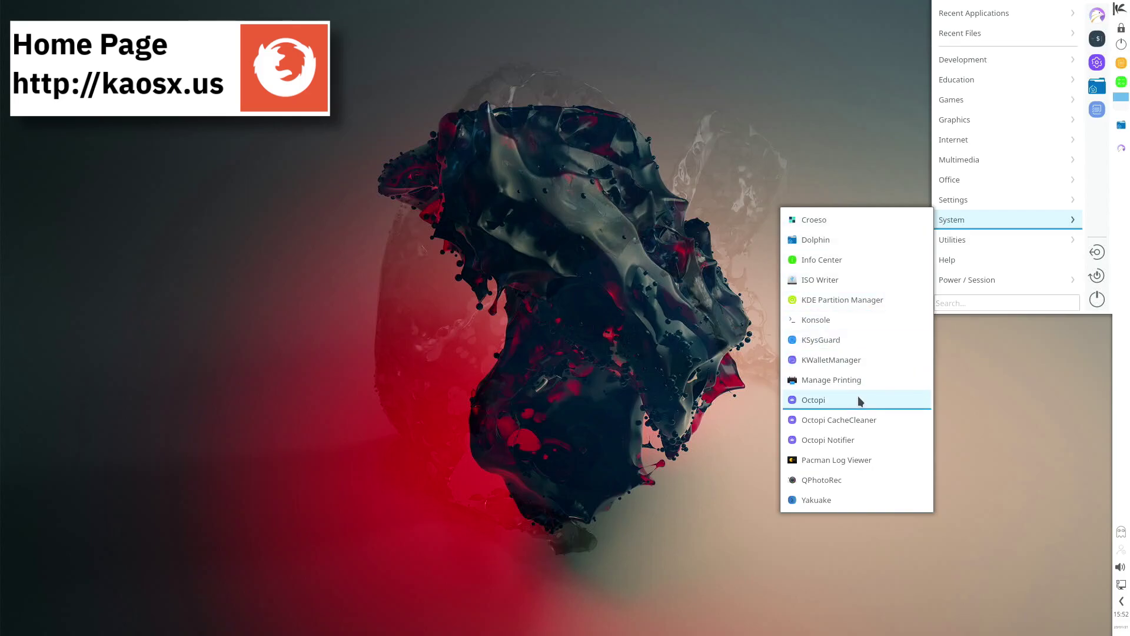
{"action": "left_click", "coordinate": [860, 401]}
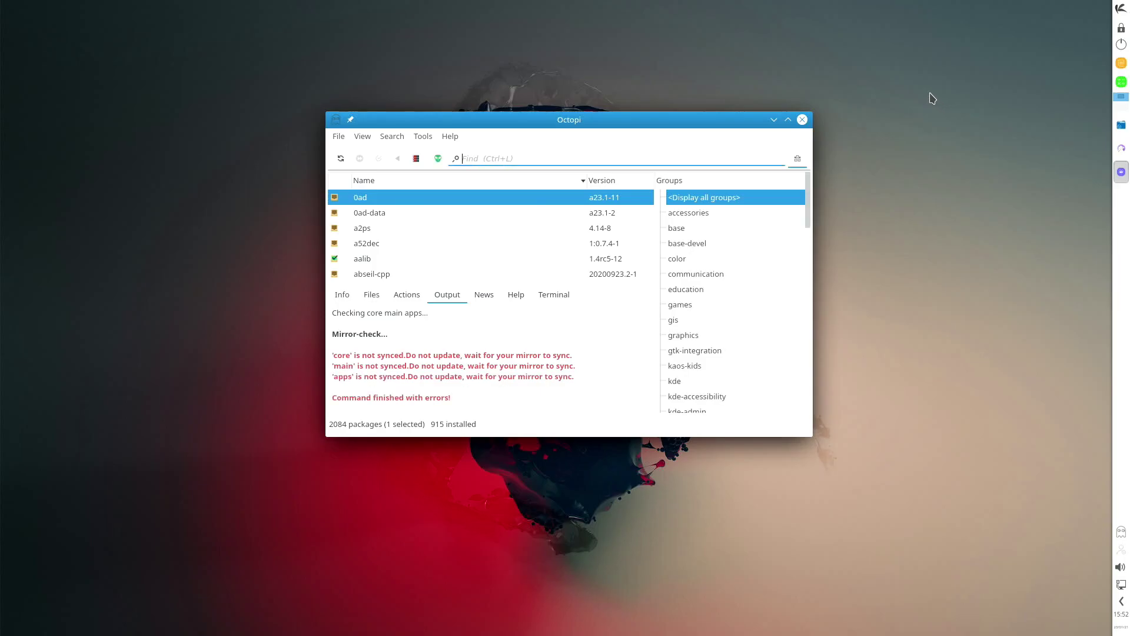
{"action": "left_click", "coordinate": [802, 120]}
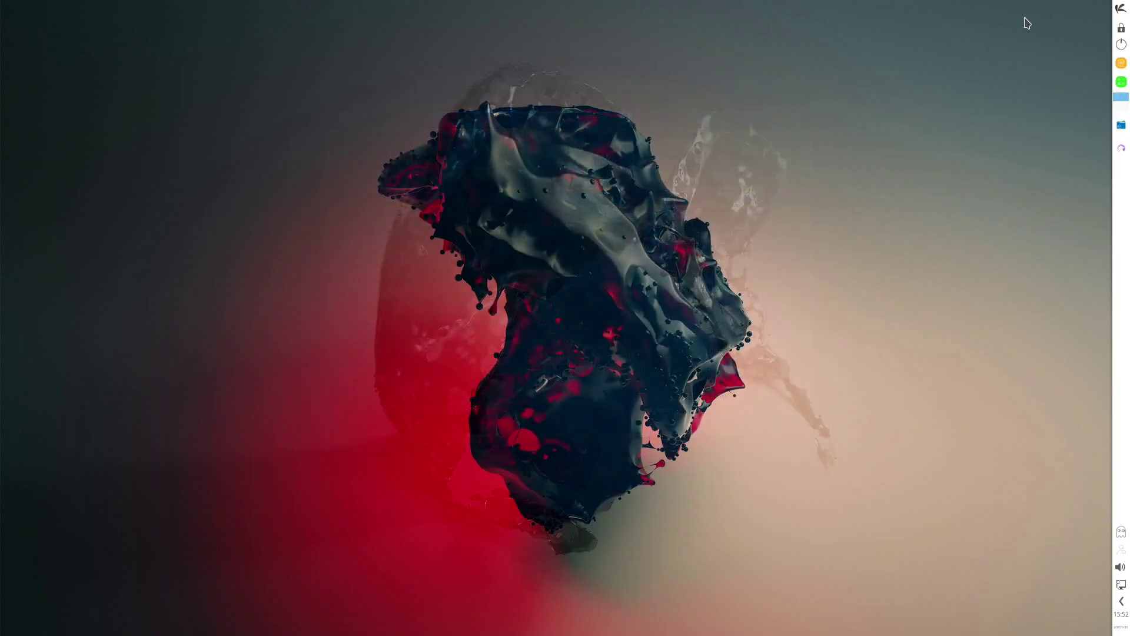
- Launch ISO Writer from the Utilities applications, authenticating with the account password, to view it, and close its window
{"action": "left_click", "coordinate": [1120, 9]}
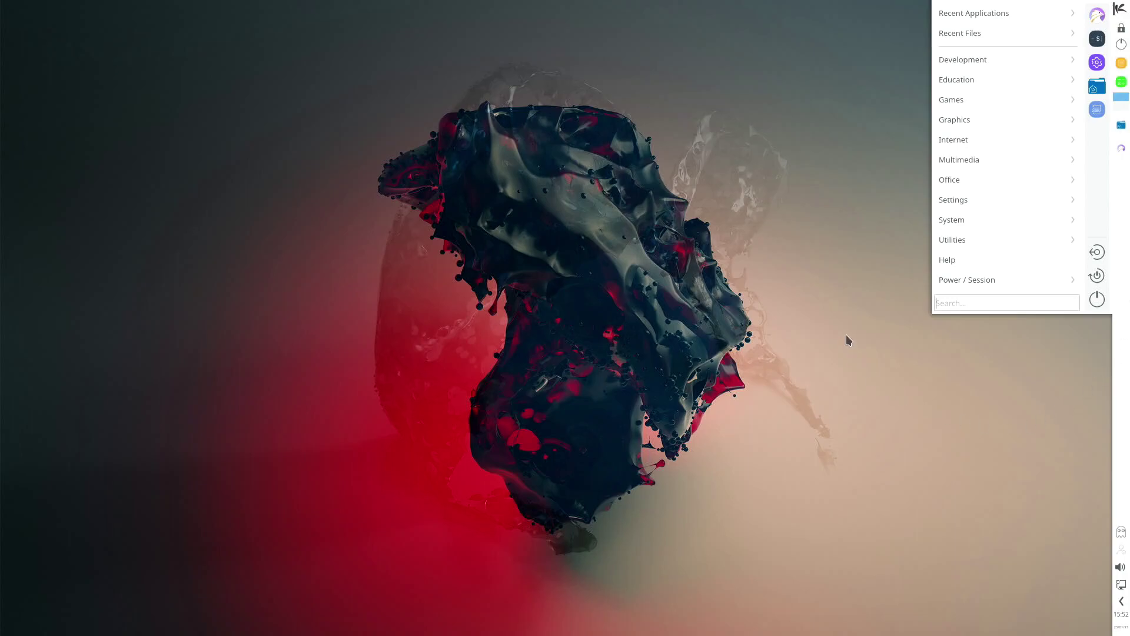
{"action": "mouse_move", "coordinate": [940, 235]}
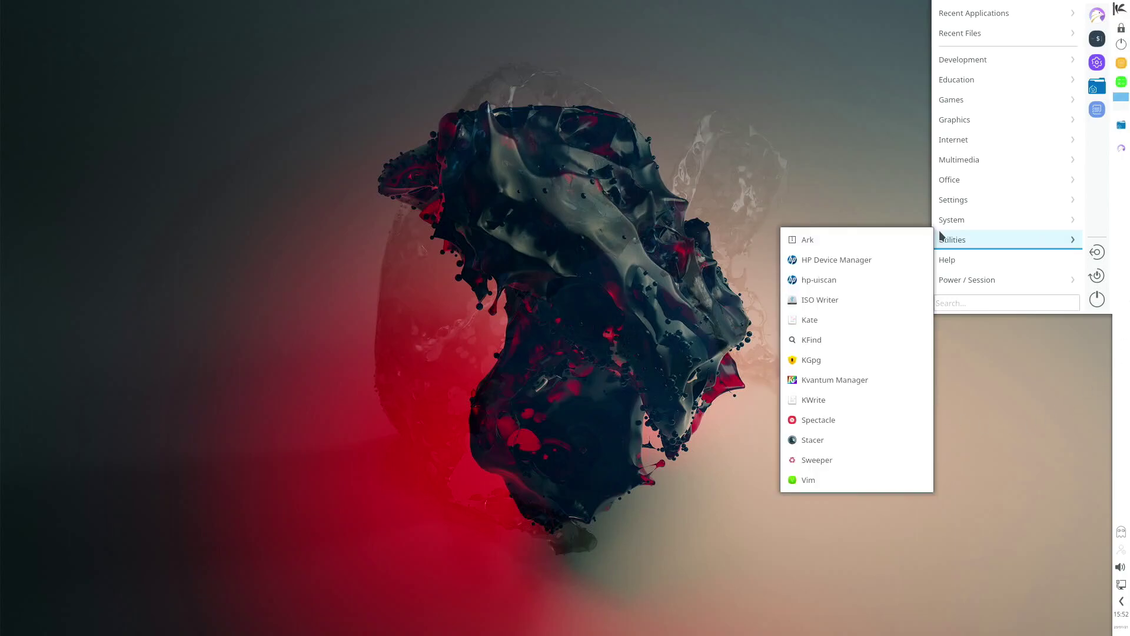
{"action": "left_click", "coordinate": [849, 300]}
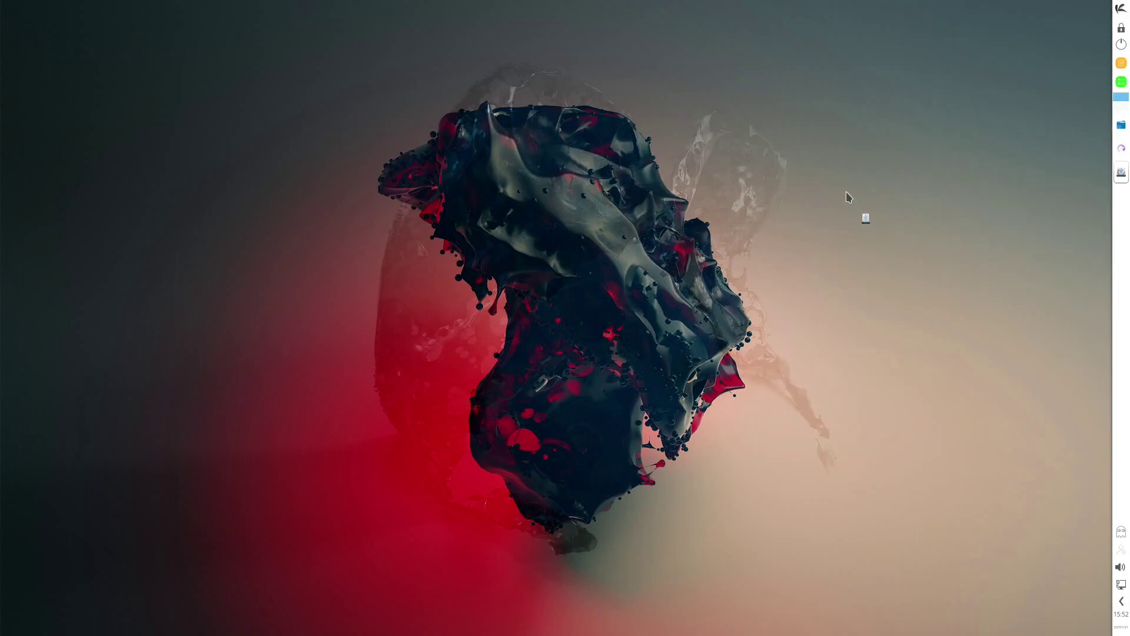
{"action": "type", "text": "*****"}
{"action": "key", "text": "Return"}
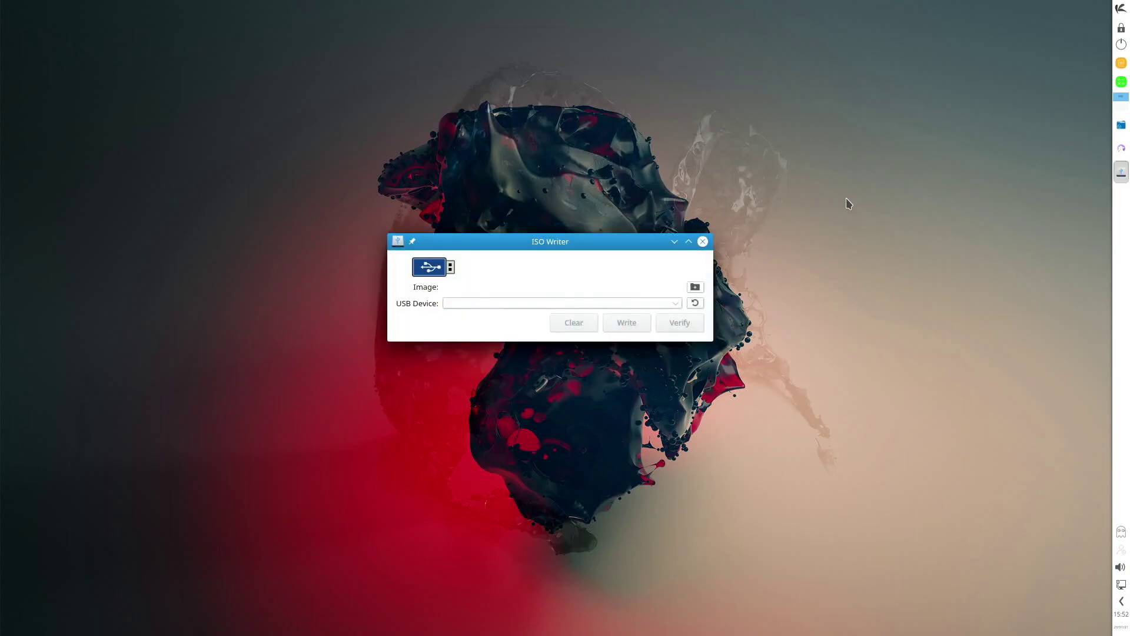
{"action": "left_click", "coordinate": [703, 244]}
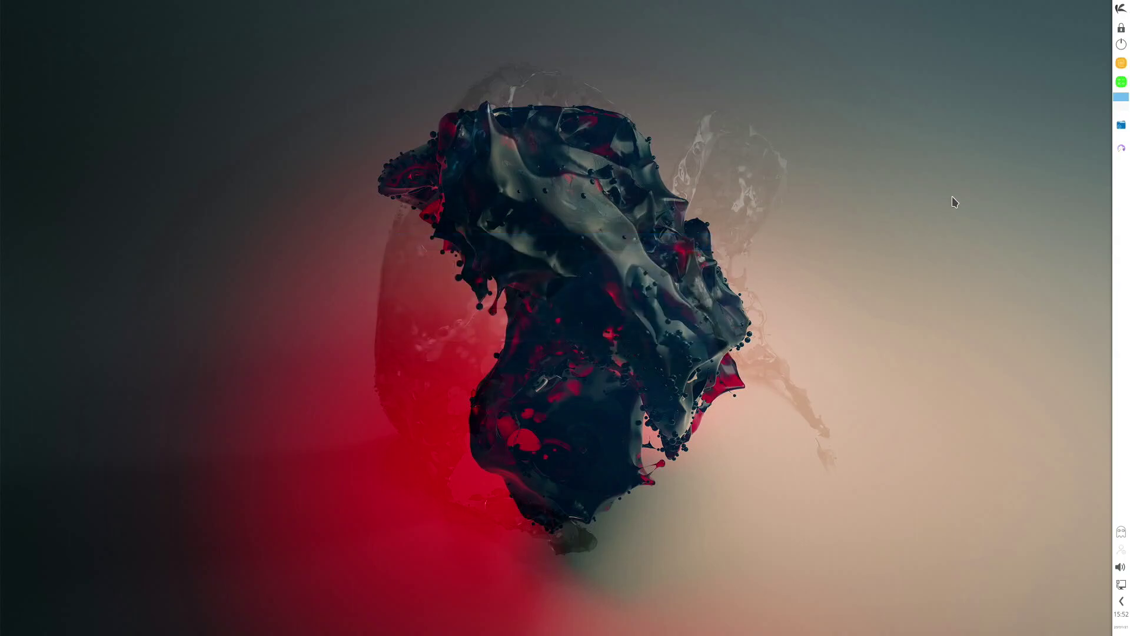